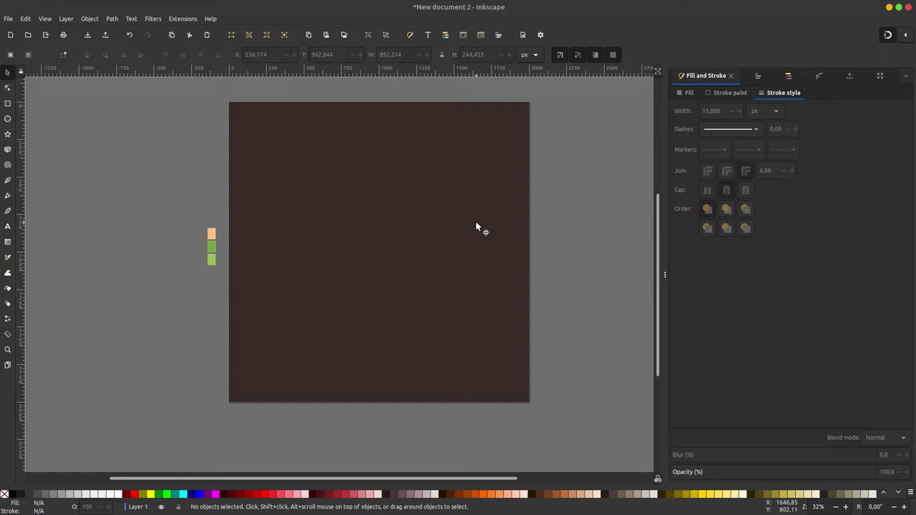
Draw a long, thin peach rectangle bar near the page centre.
click(7, 106)
mouse_move(214, 240)
mouse_down()
mouse_move(328, 247)
mouse_move(434, 280)
mouse_up()
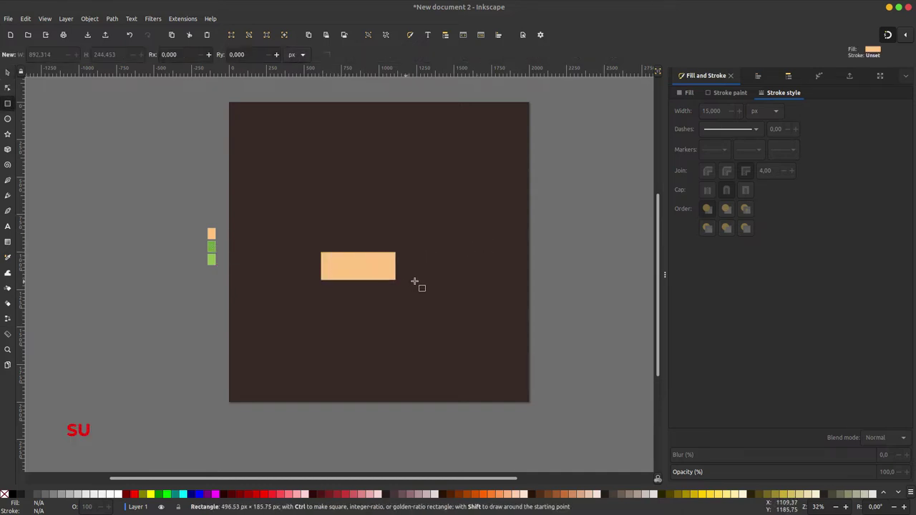
drag(435, 280, 432, 272)
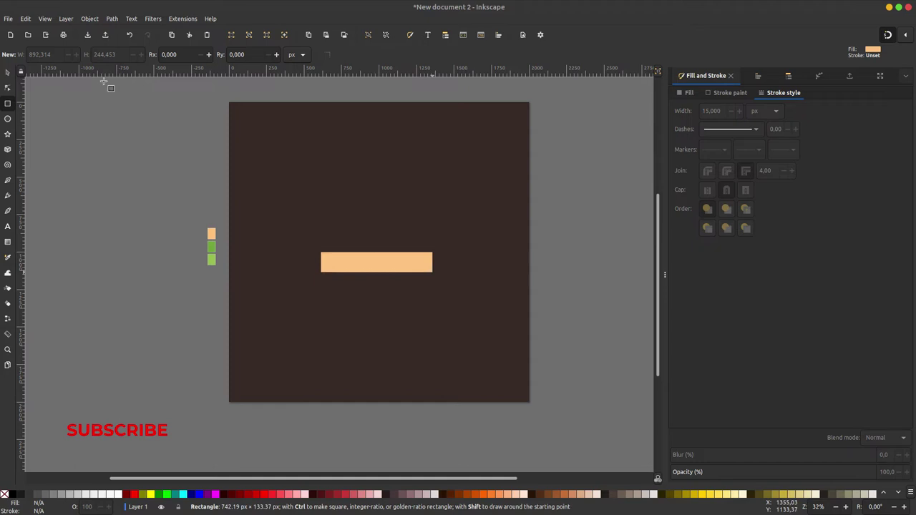
click(8, 73)
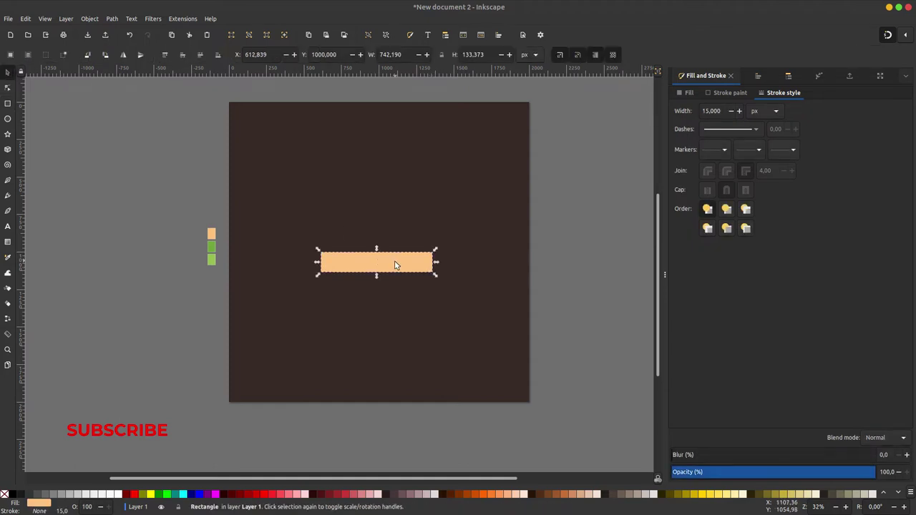
scroll(397, 258, up, 2)
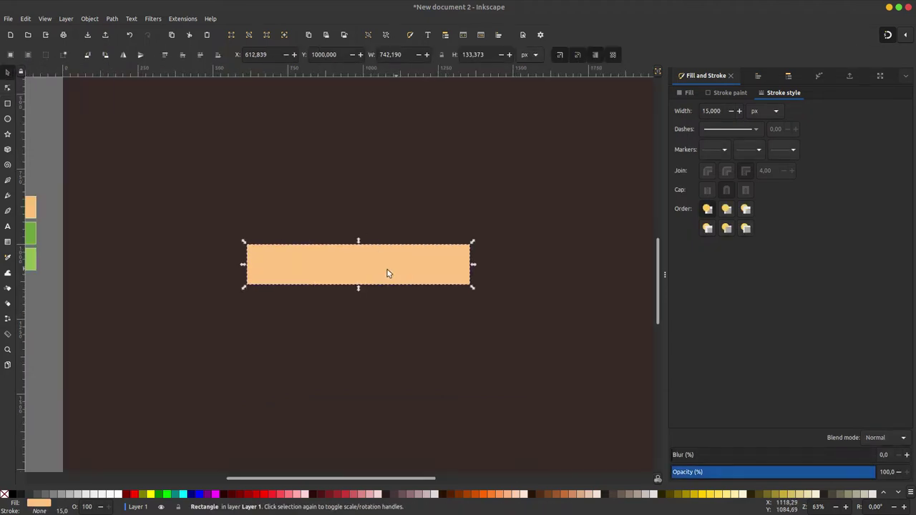
Convert the bar to a path and pull its bottom-right node left to slant the right edge.
click(112, 19)
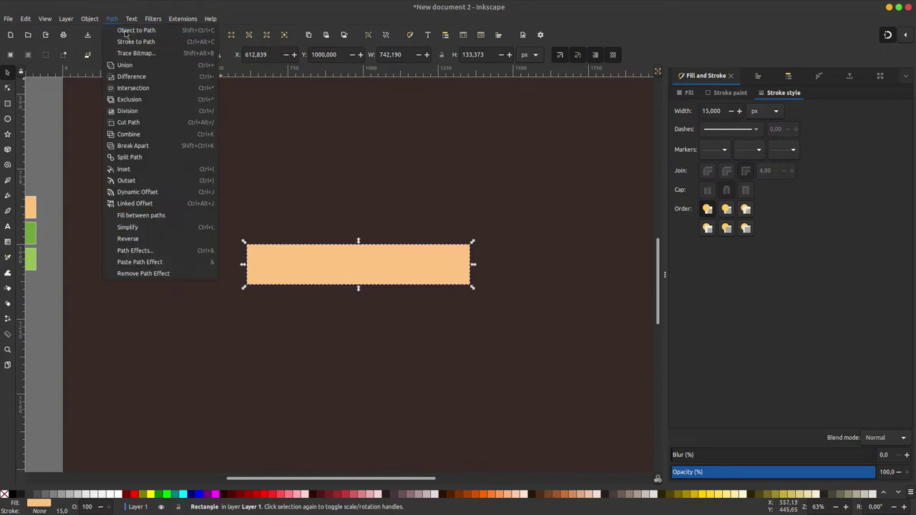
click(131, 30)
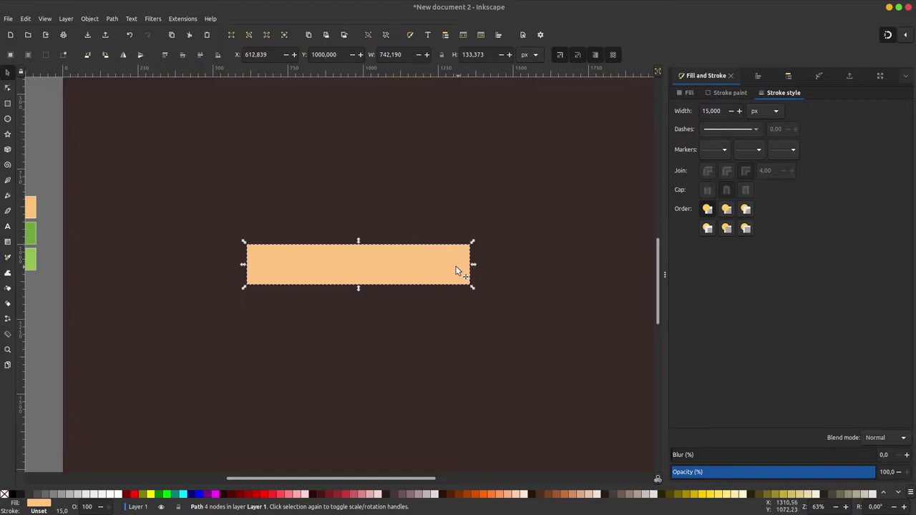
scroll(387, 252, down, 1)
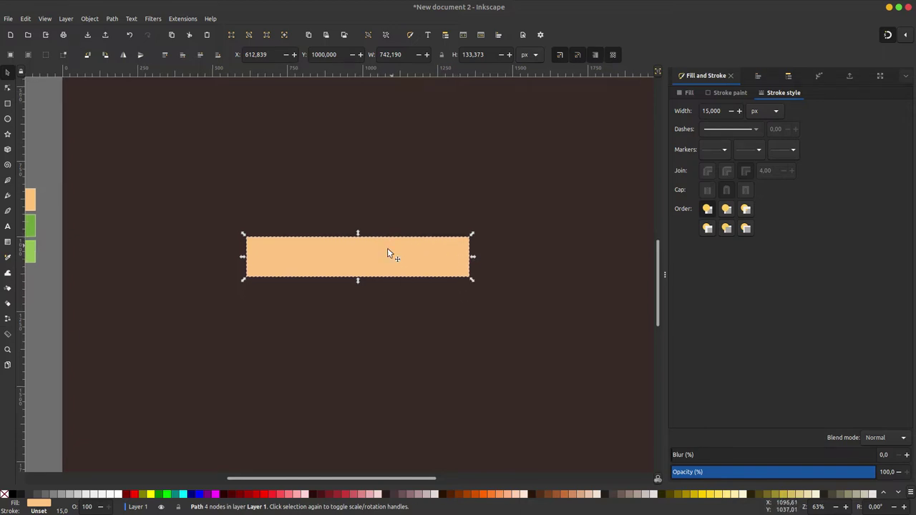
scroll(388, 253, down, 1)
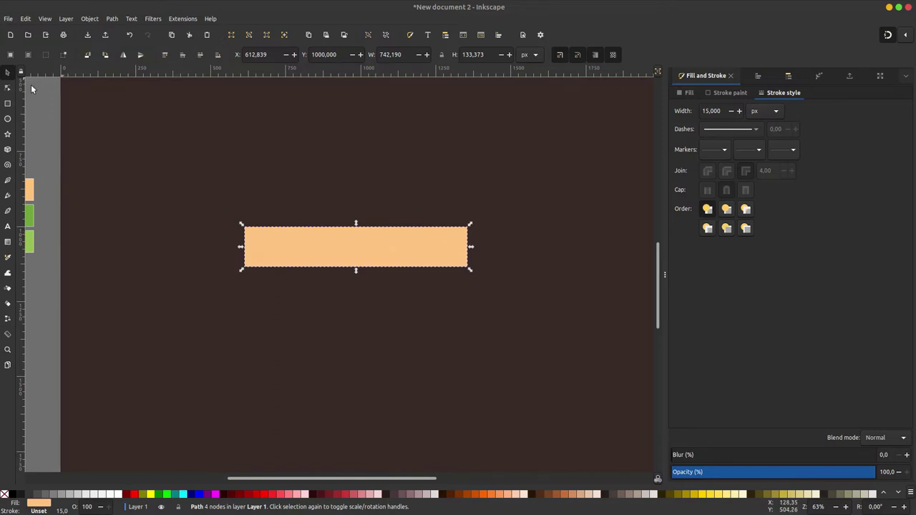
click(8, 88)
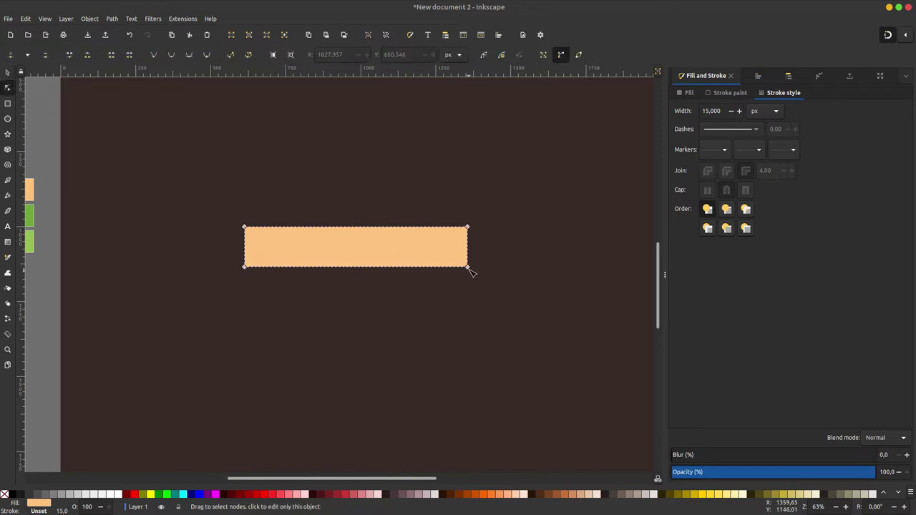
drag(468, 267, 463, 268)
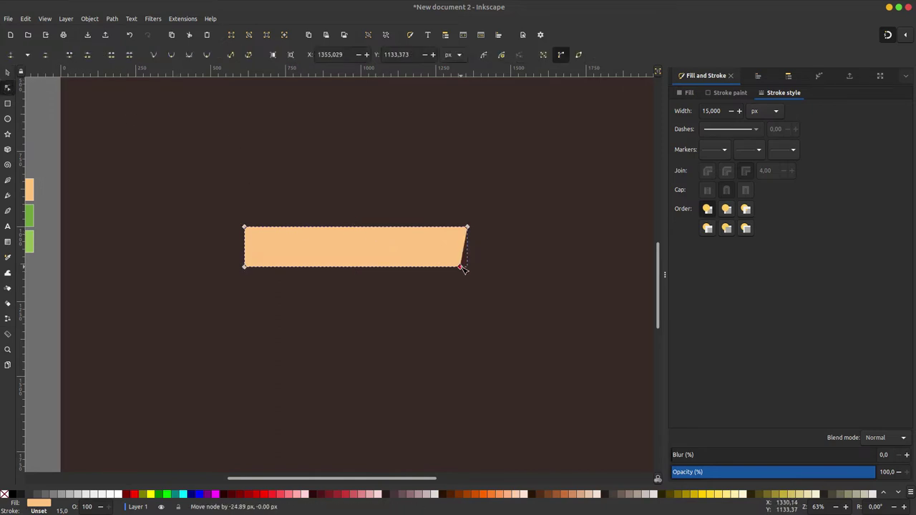
click(9, 73)
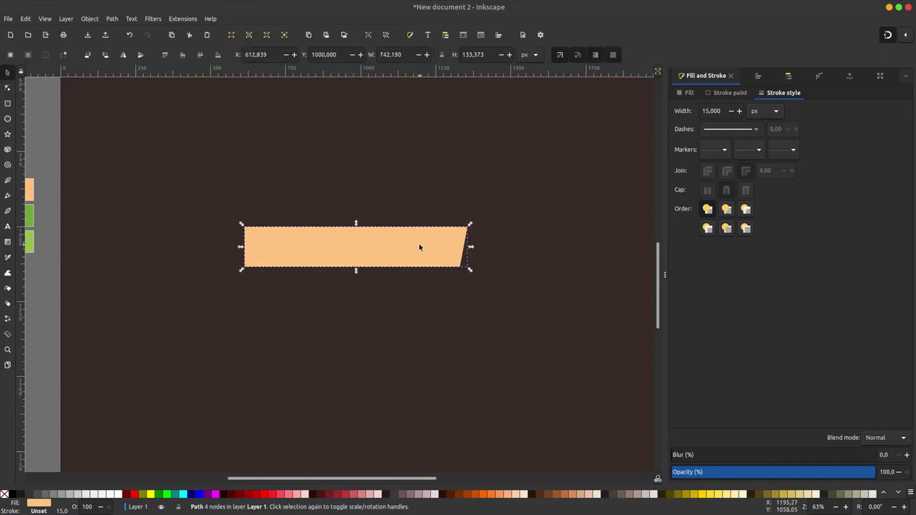
right_click(420, 247)
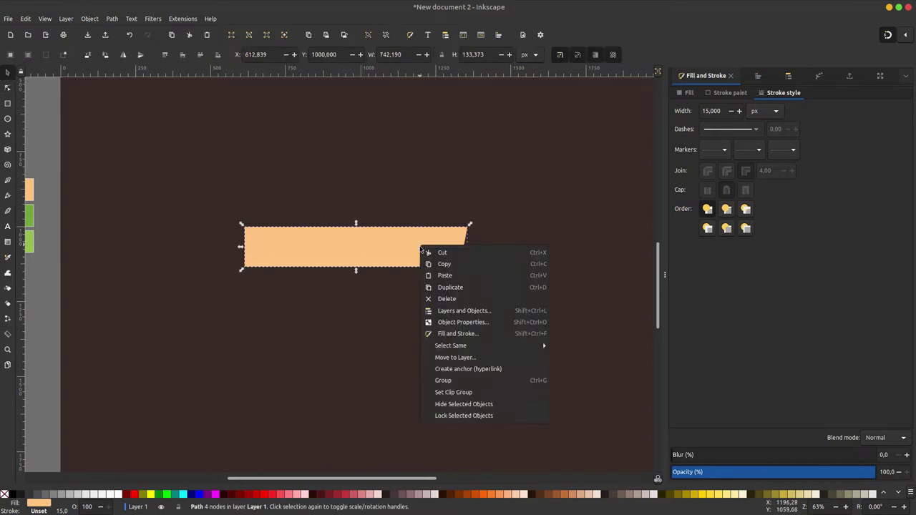
Duplicate the bar and resize the copy into a taller, narrower body below the rim.
click(464, 288)
drag(360, 271, 355, 377)
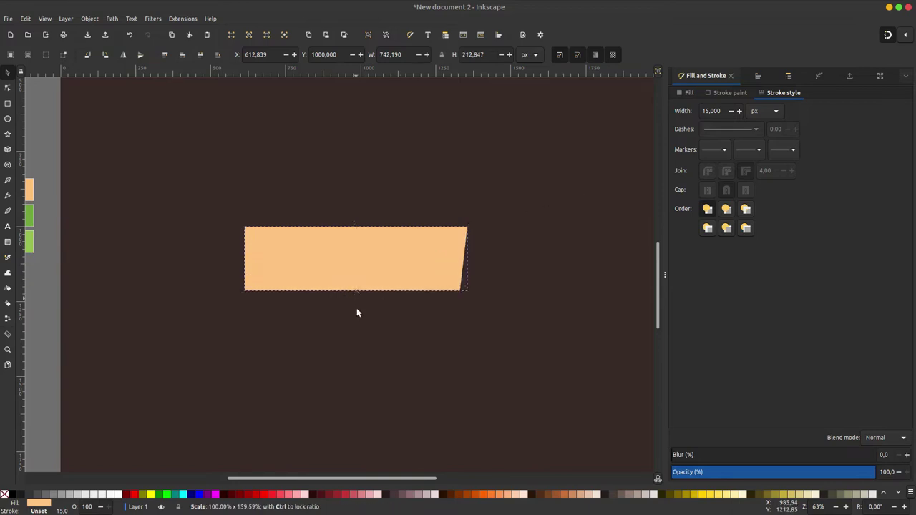
drag(355, 381, 353, 389)
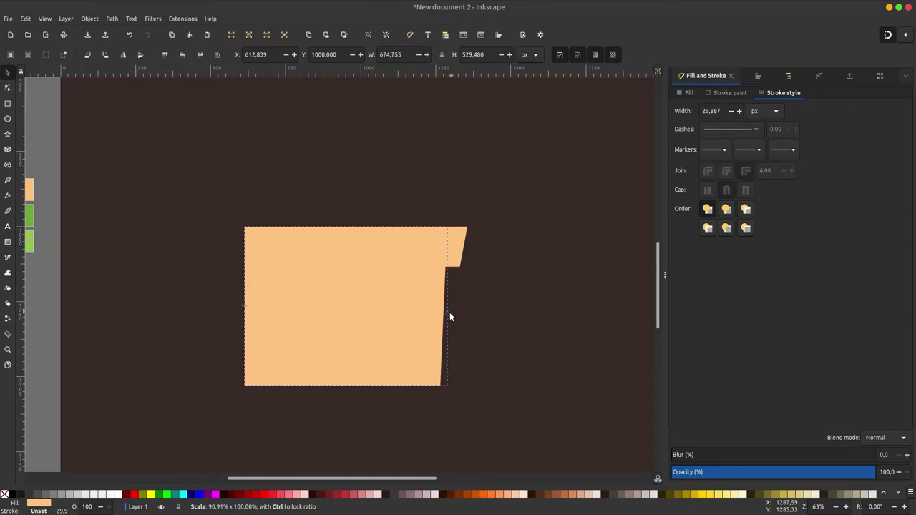
drag(465, 309, 441, 312)
drag(344, 227, 345, 256)
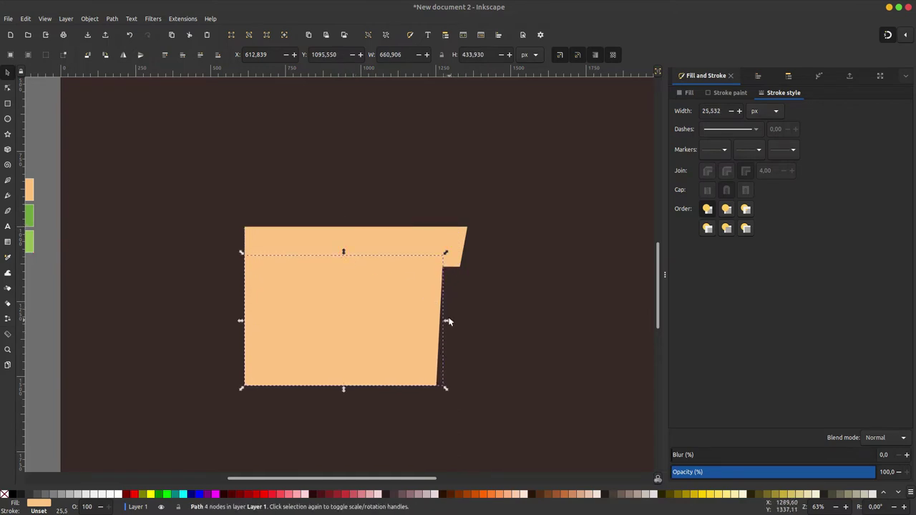
drag(447, 320, 453, 326)
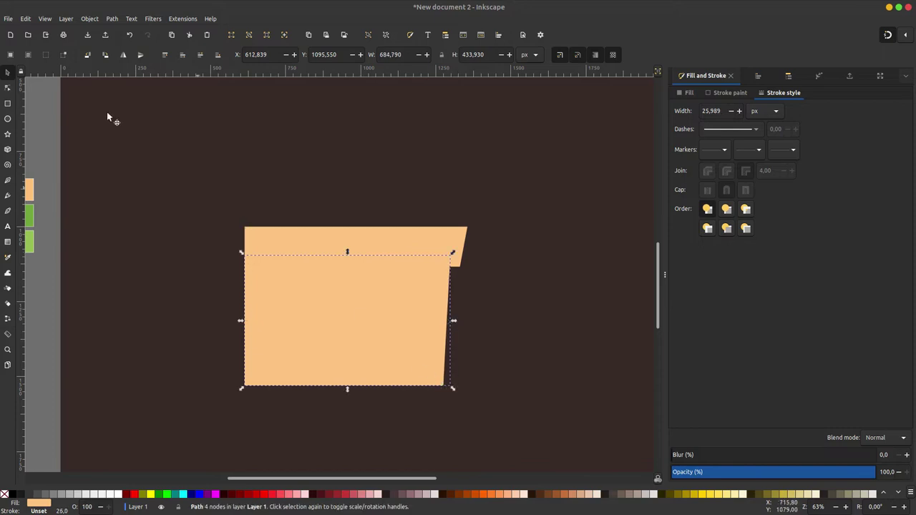
Slant the body's right side inward at the bottom, then select it with the rim.
click(8, 87)
drag(443, 385, 435, 386)
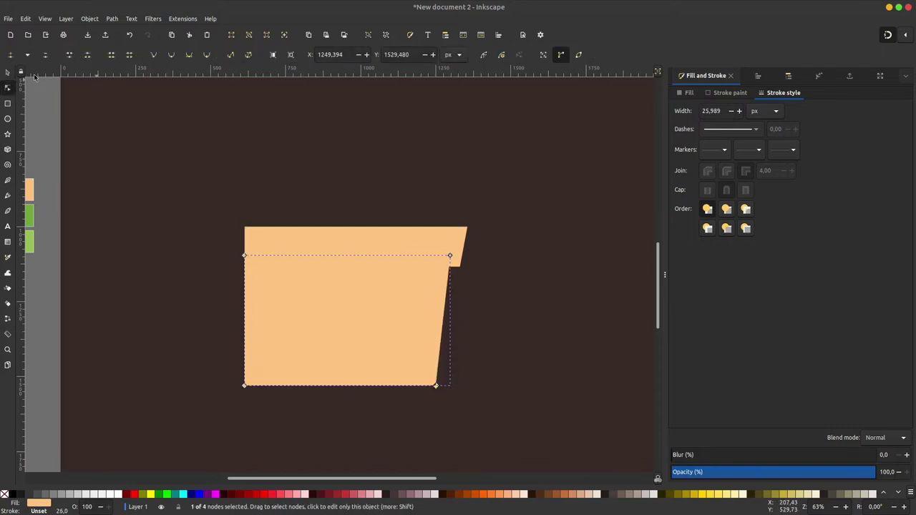
key(s)
shift+click(449, 239)
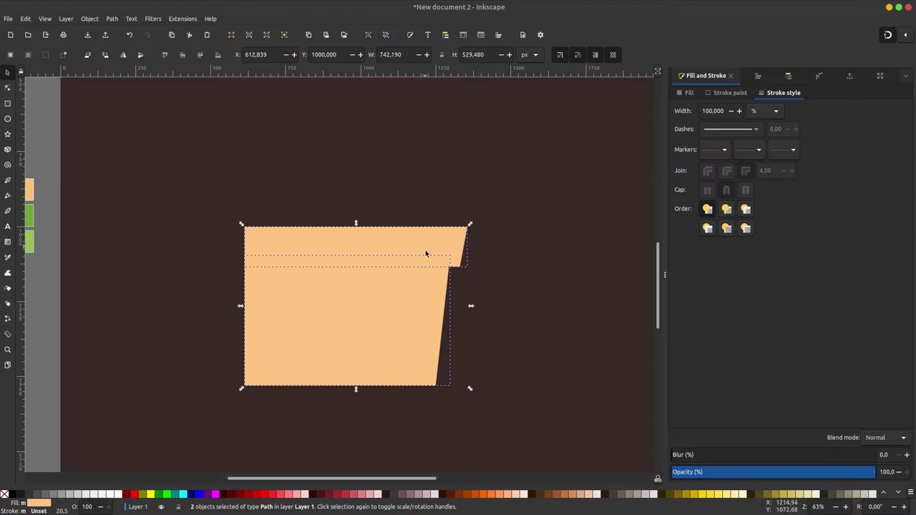
Duplicate the rim and body, flip them horizontally, and move the copies left as the pot's left half.
right_click(427, 247)
click(458, 289)
click(123, 56)
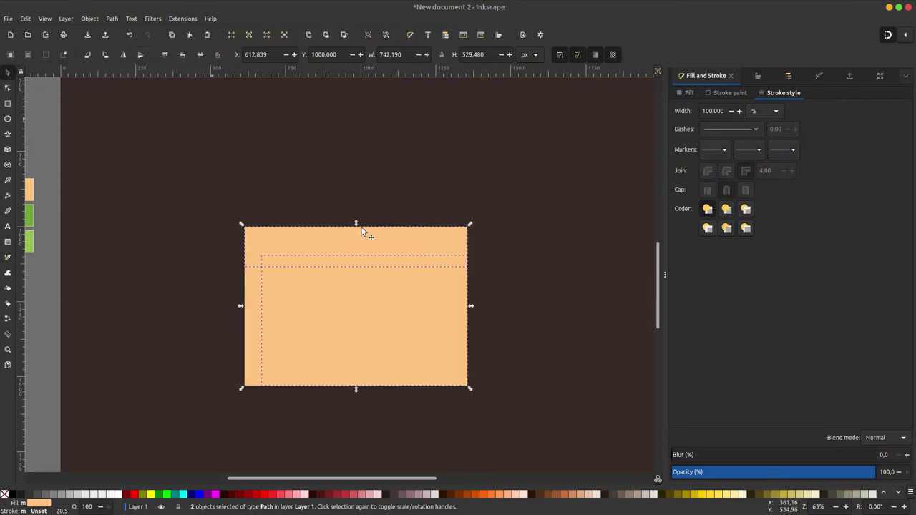
drag(429, 312, 376, 313)
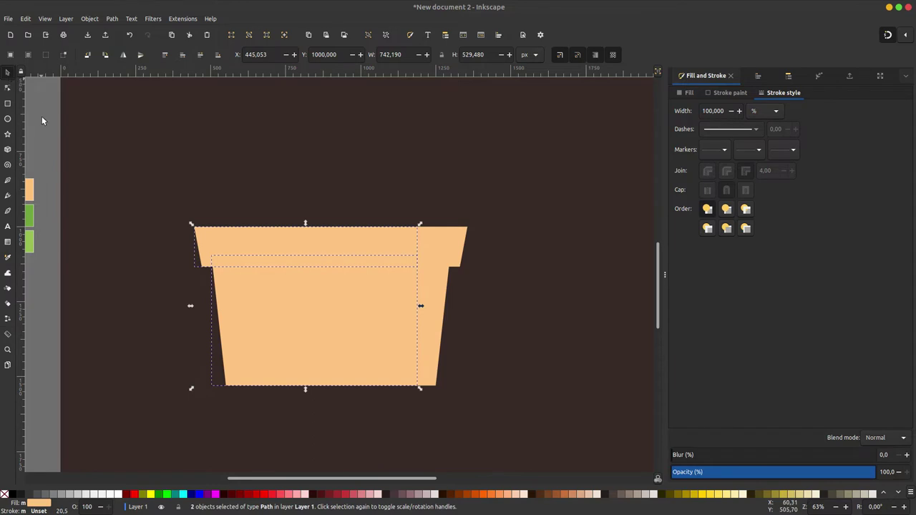
key(Escape)
scroll(365, 234, down, 1)
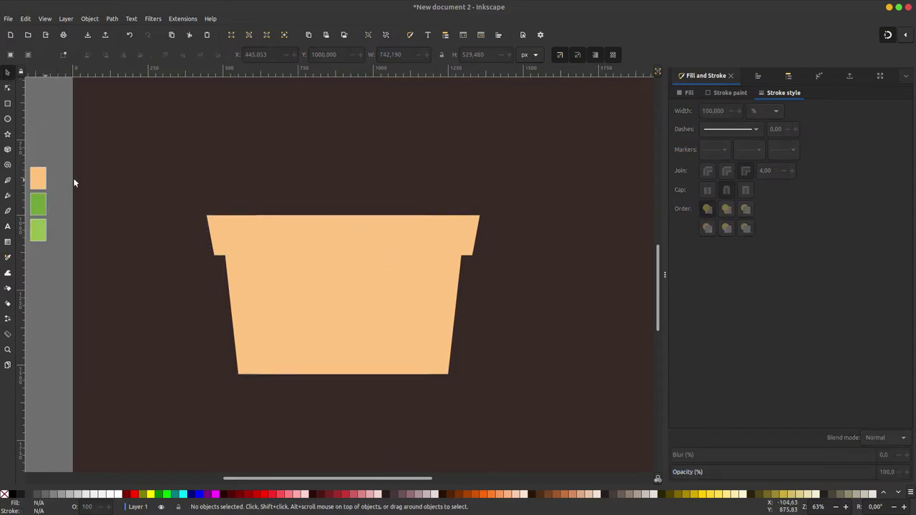
drag(56, 178, 584, 285)
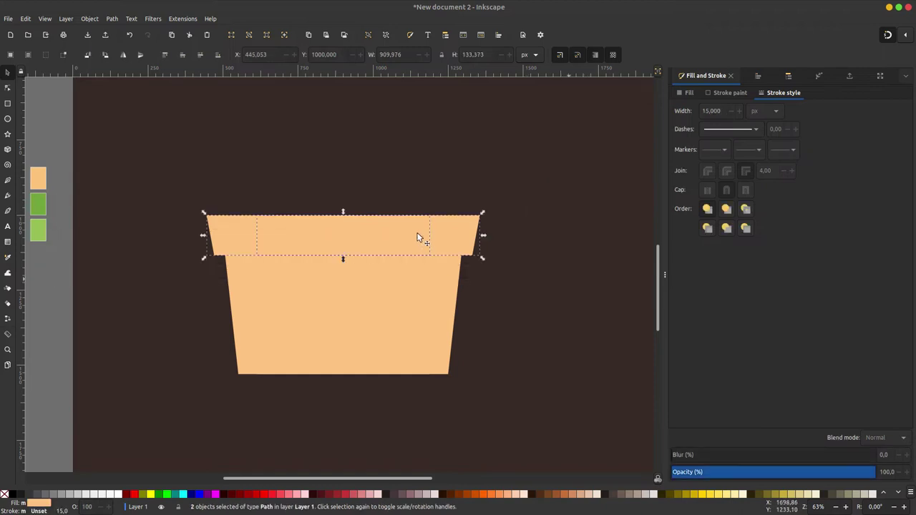
Union the two rim halves into one path and the two body halves into another.
click(111, 18)
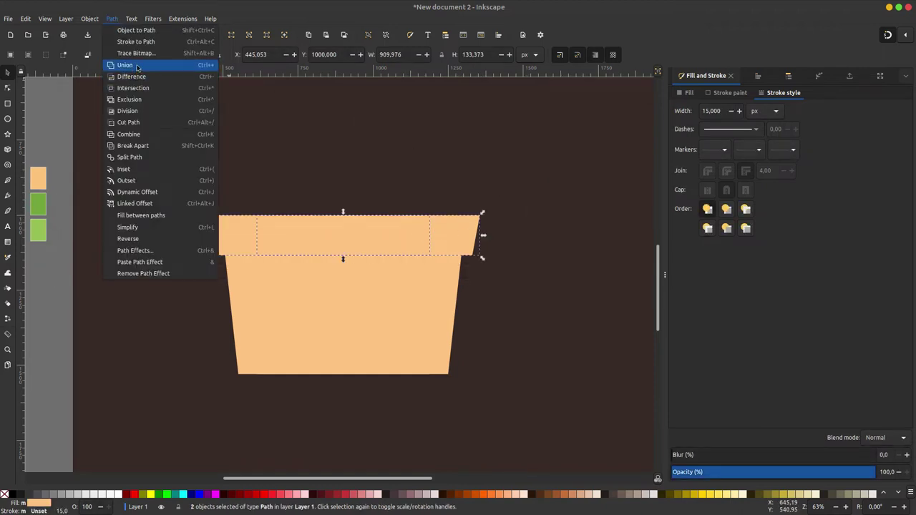
click(140, 64)
drag(56, 225, 561, 417)
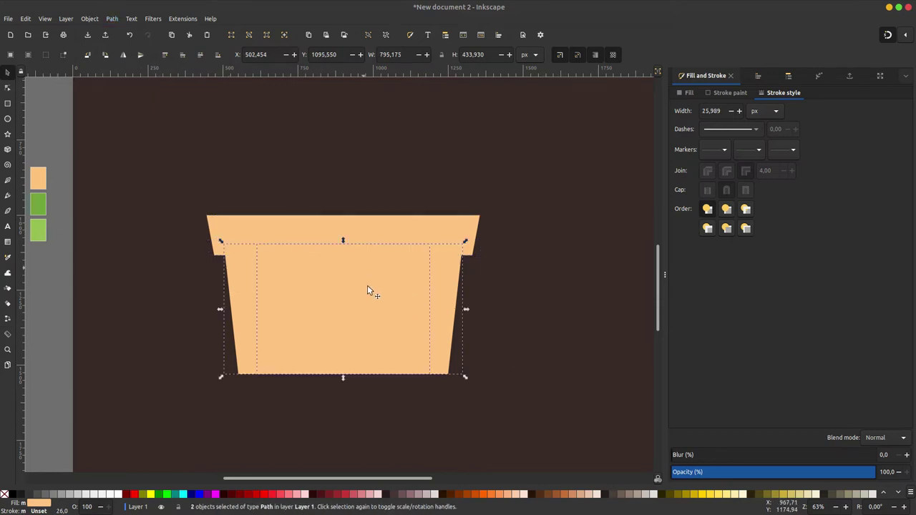
click(112, 18)
click(135, 65)
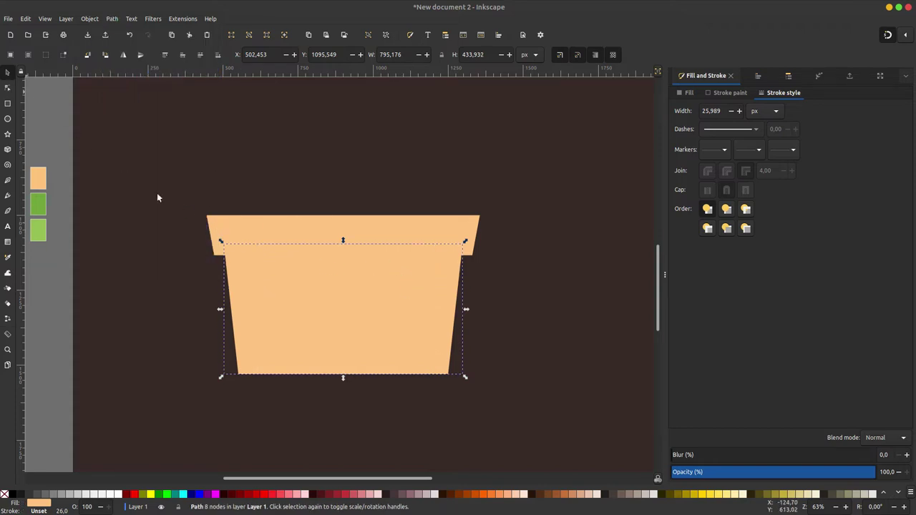
Shift the pot's left-side nodes right so both sides slant equally.
key(n)
shift+click(246, 221)
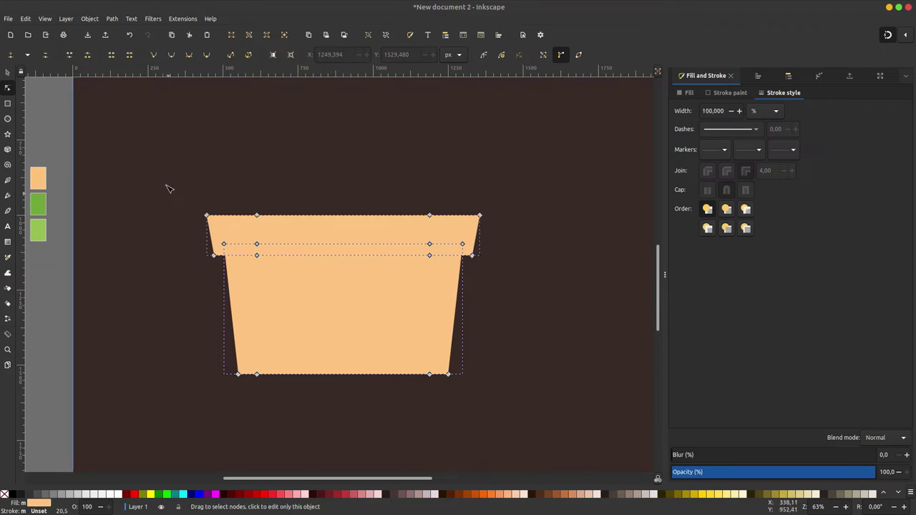
drag(170, 177, 353, 377)
drag(256, 374, 322, 373)
click(9, 75)
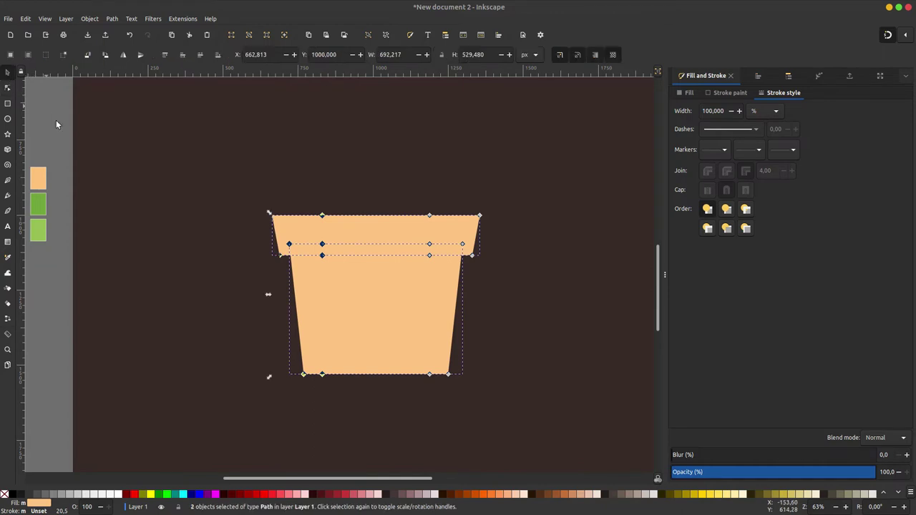
key(Escape)
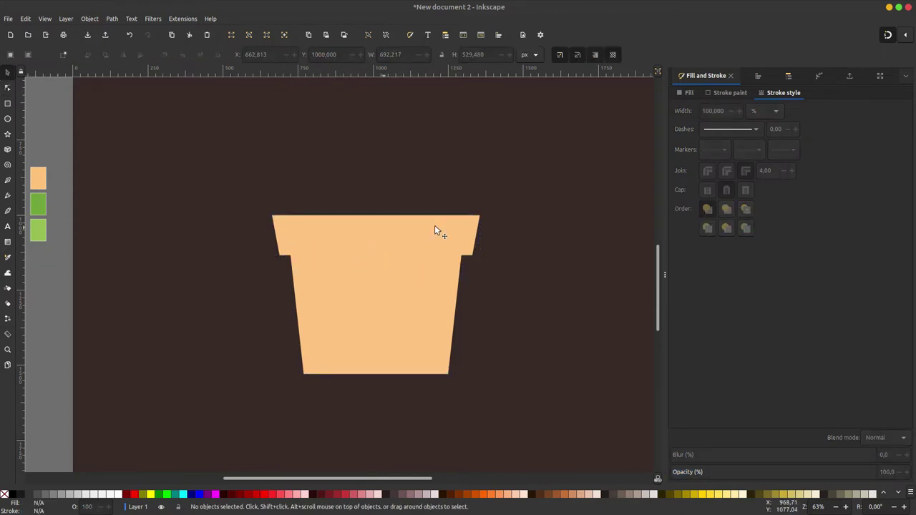
click(458, 240)
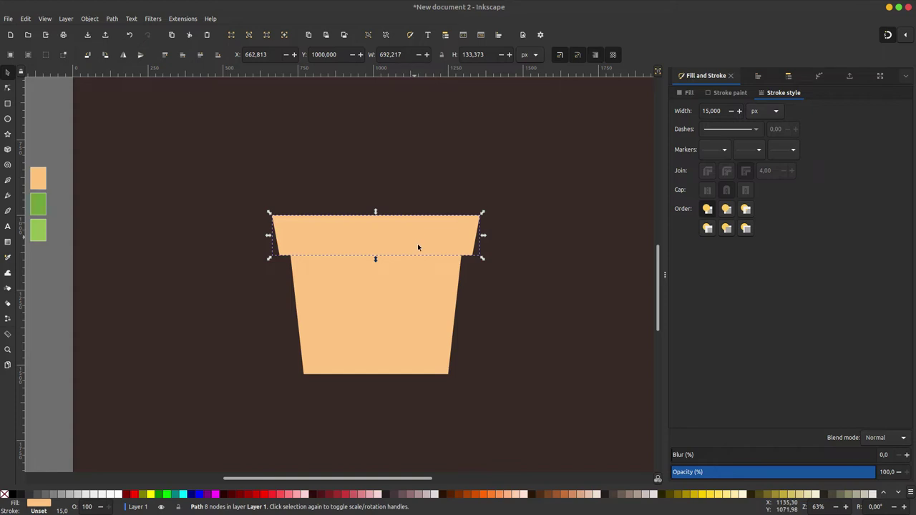
right_click(414, 242)
Duplicate the rim, move the copy slightly down, and fill it darker orange.
click(459, 285)
drag(424, 244, 423, 266)
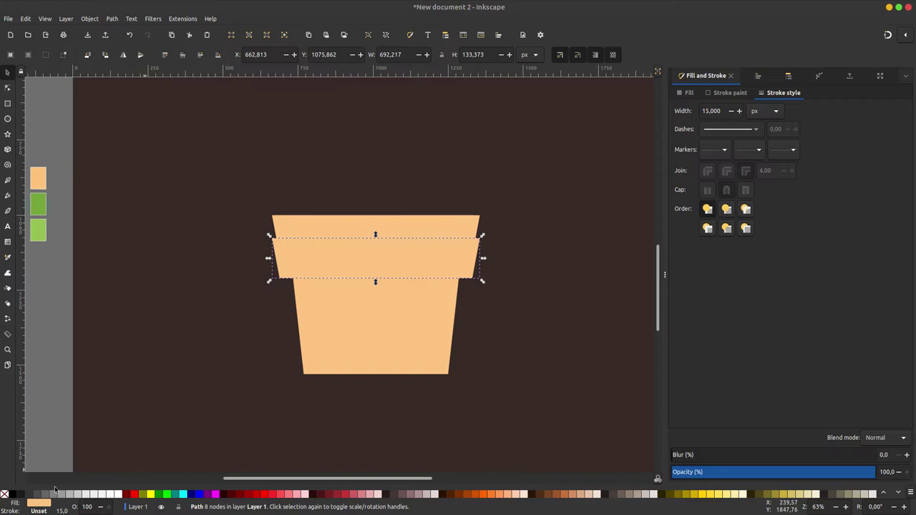
key(ctrl+shift+f)
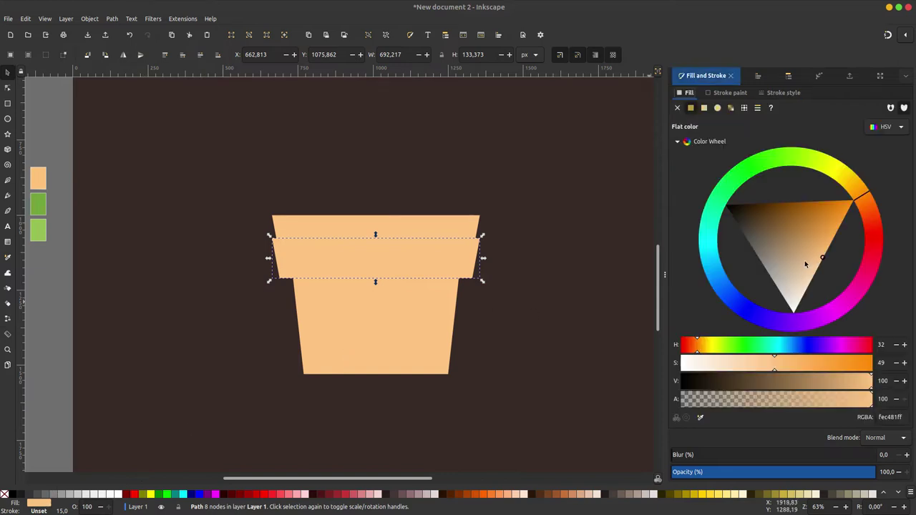
click(813, 252)
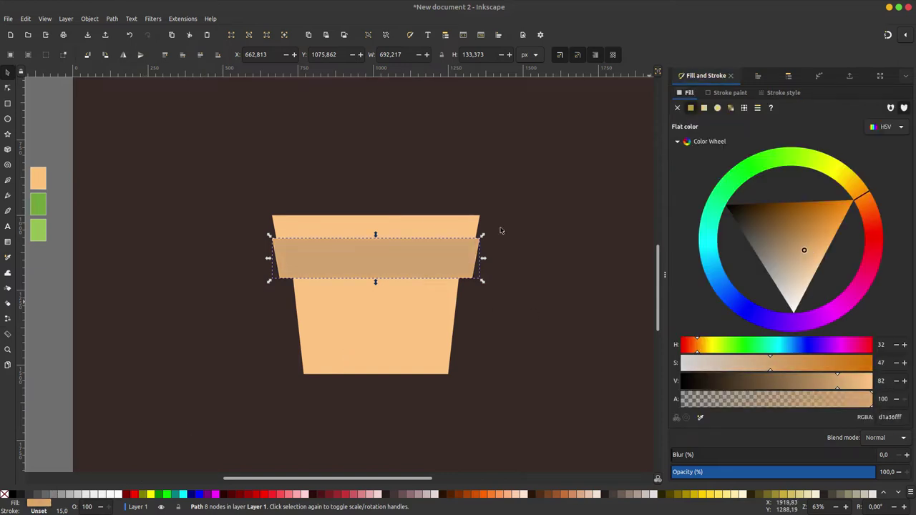
Restack the pieces so the darker band sits behind the rim and above the body.
click(202, 55)
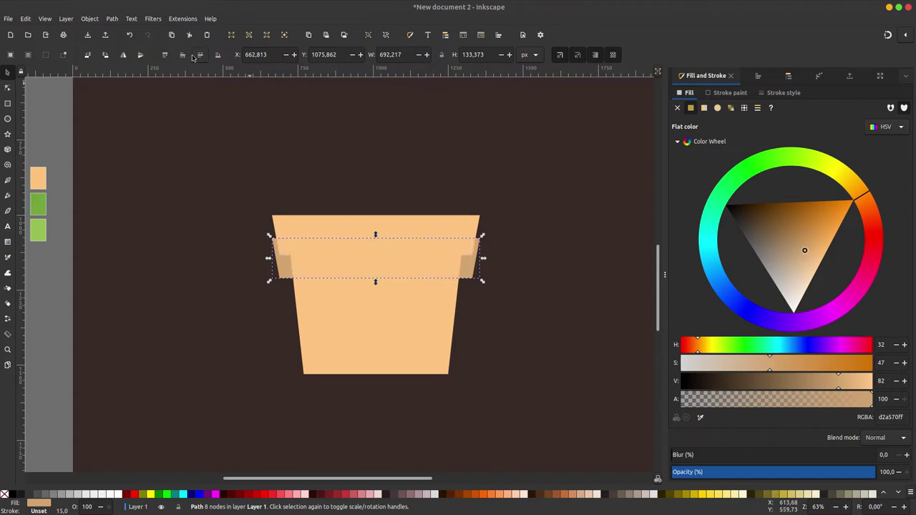
click(375, 312)
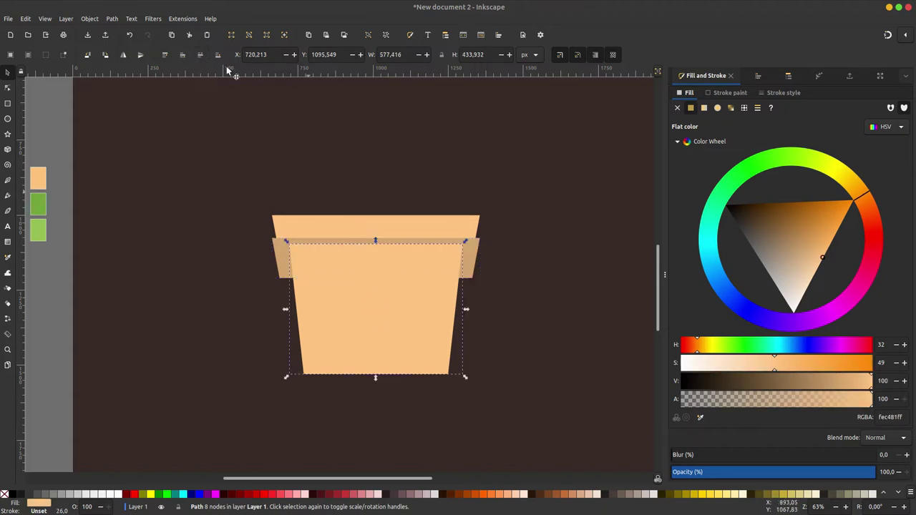
click(202, 56)
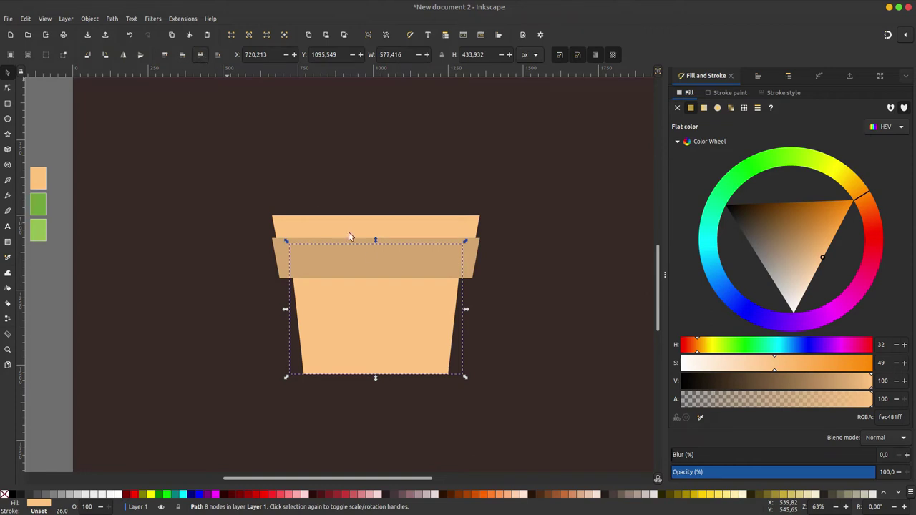
click(366, 241)
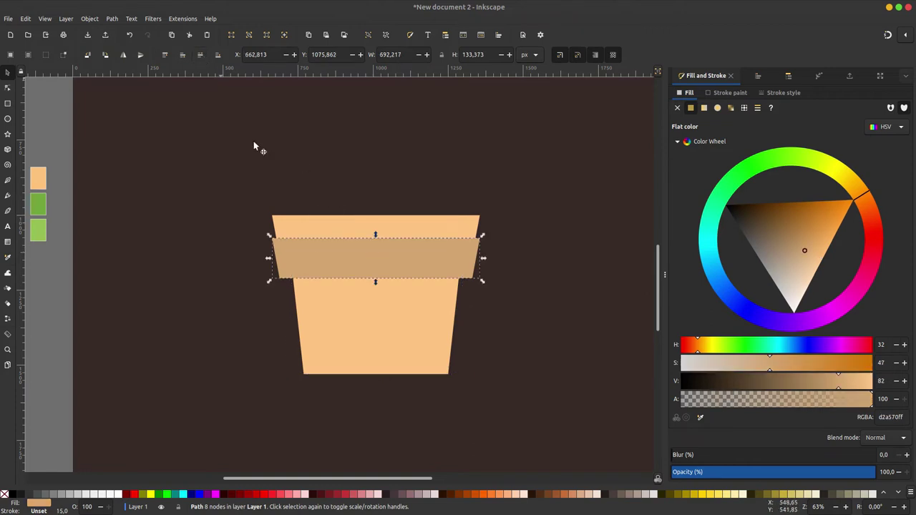
click(202, 56)
Intersect a raised copy of the body with the band to trim it to the body's width.
click(390, 307)
right_click(390, 307)
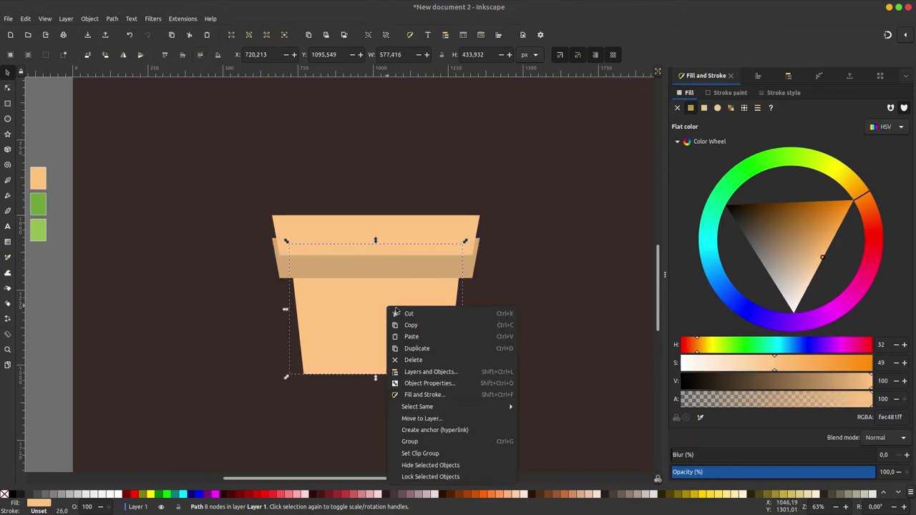
click(418, 346)
key(Page_Up)
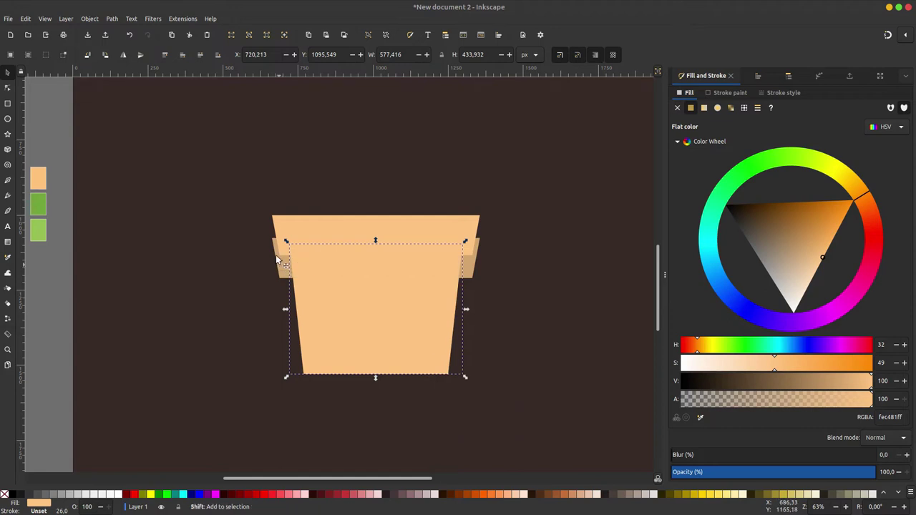
shift+click(283, 266)
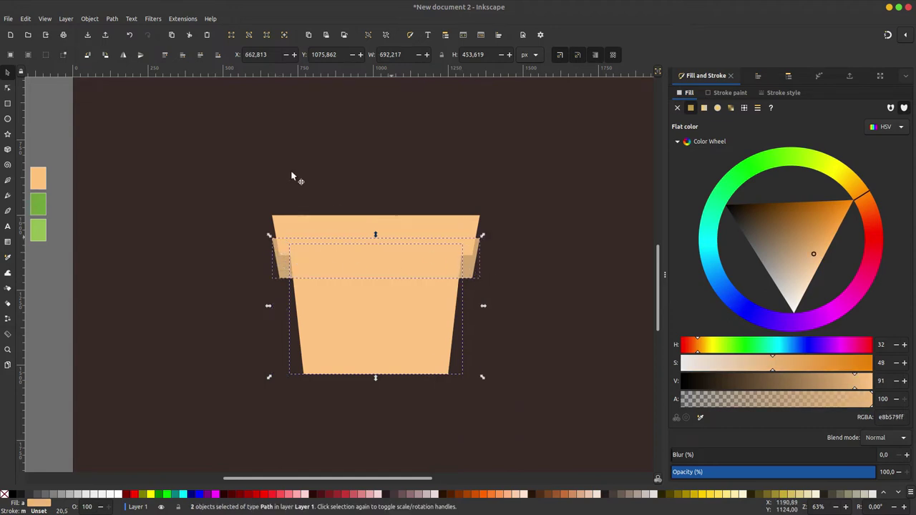
click(112, 19)
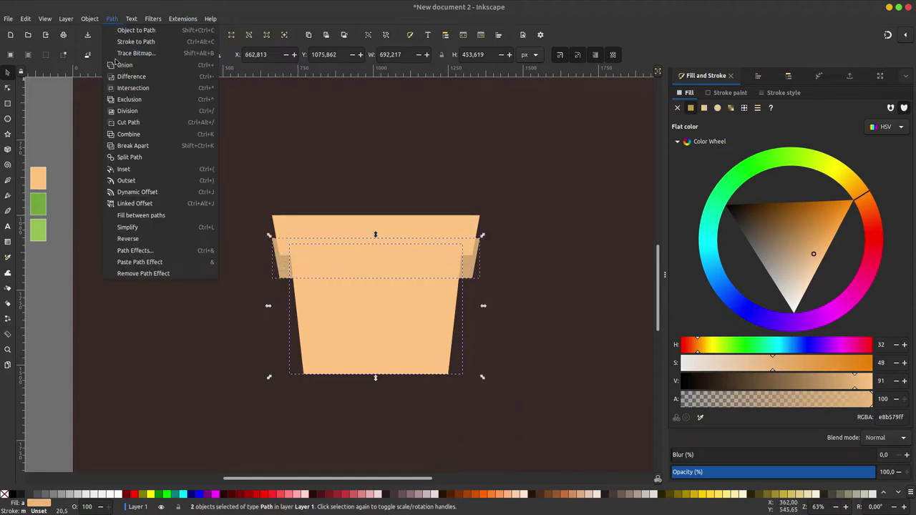
key(Escape)
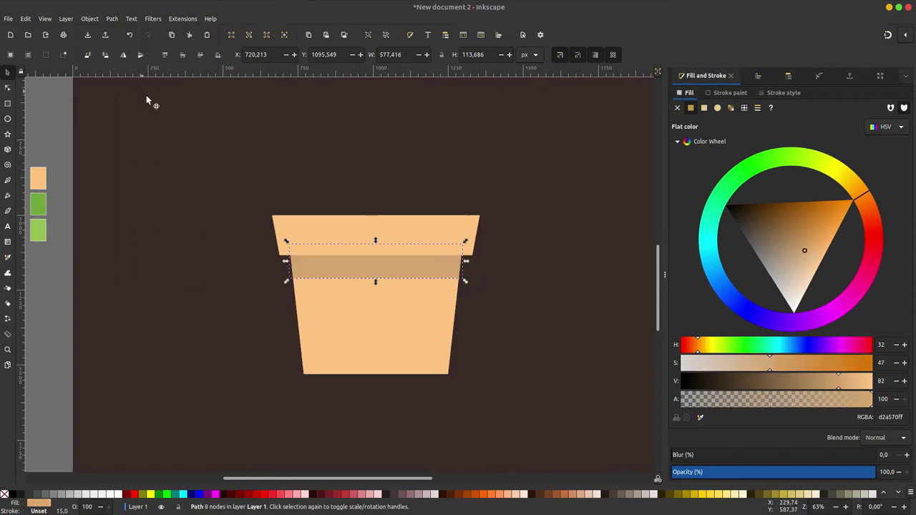
alt+click(373, 320)
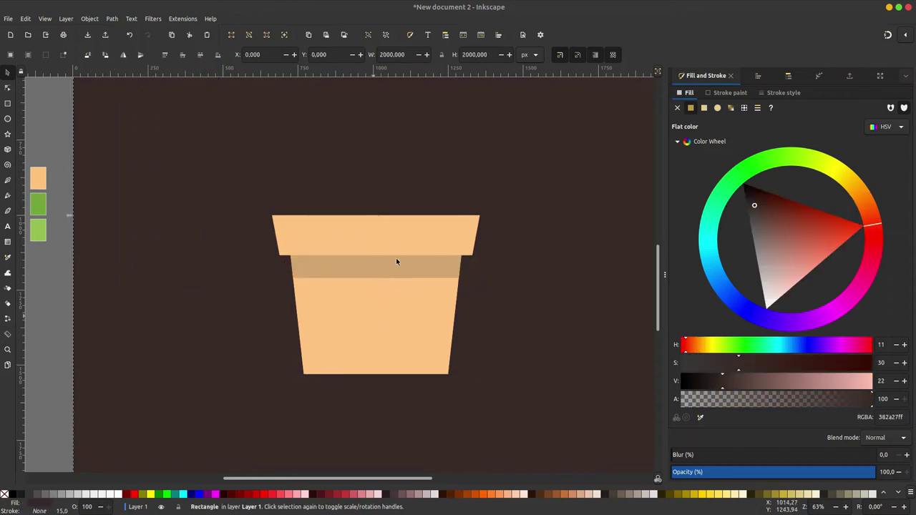
scroll(396, 261, up, 1)
scroll(396, 264, down, 1)
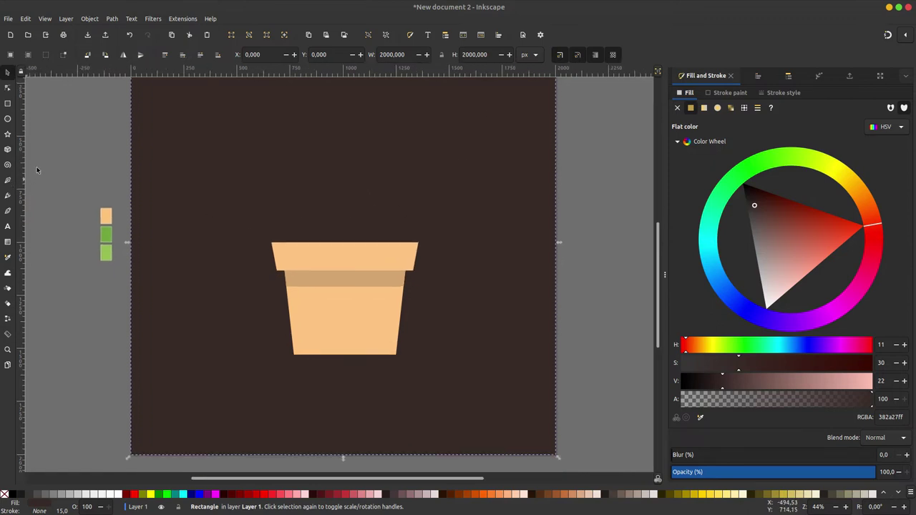
key(b)
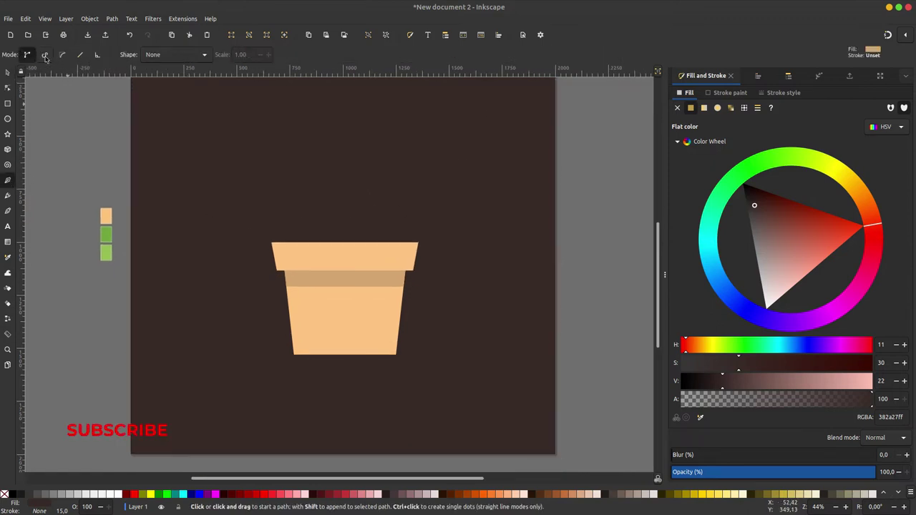
Draw a Spiro stem path from inside the pot up to near the page top.
click(44, 57)
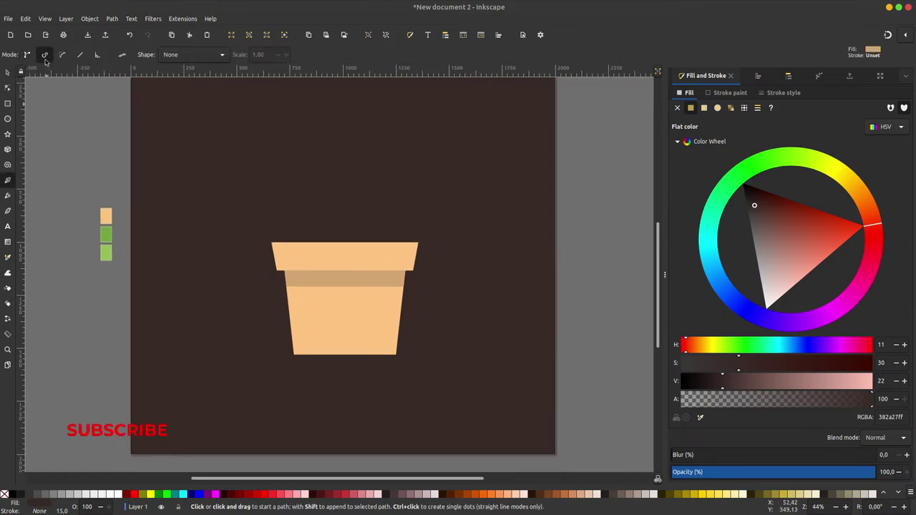
click(217, 56)
click(207, 57)
click(345, 289)
click(342, 227)
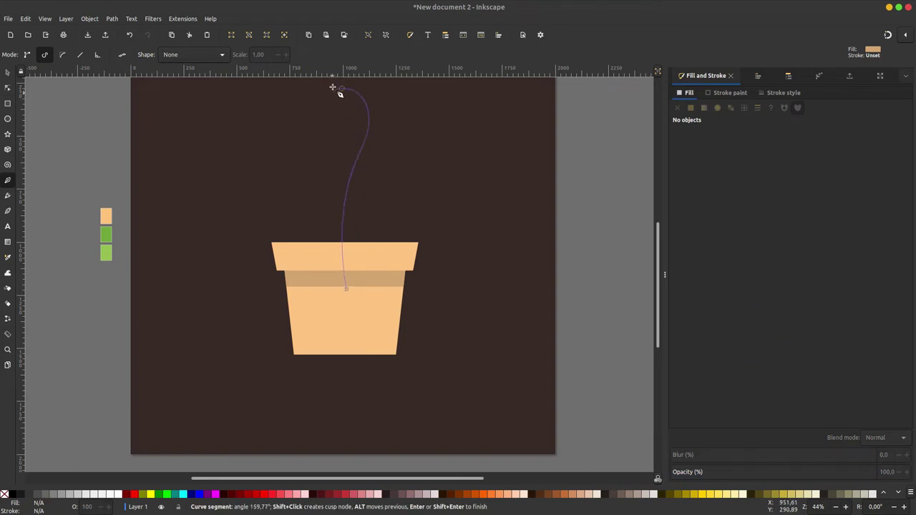
double_click(336, 90)
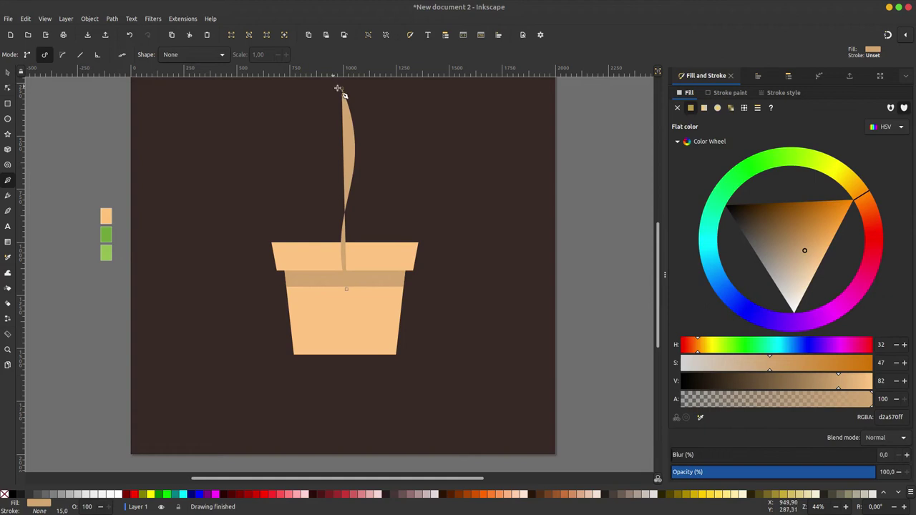
Remove the stem's fill, give it a dark green stroke, and send it behind the pot.
click(4, 494)
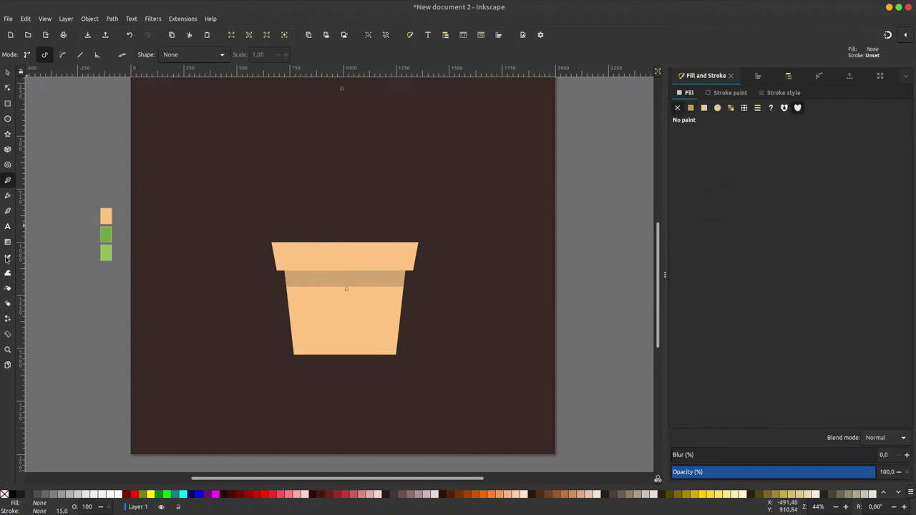
key(d)
shift+click(108, 235)
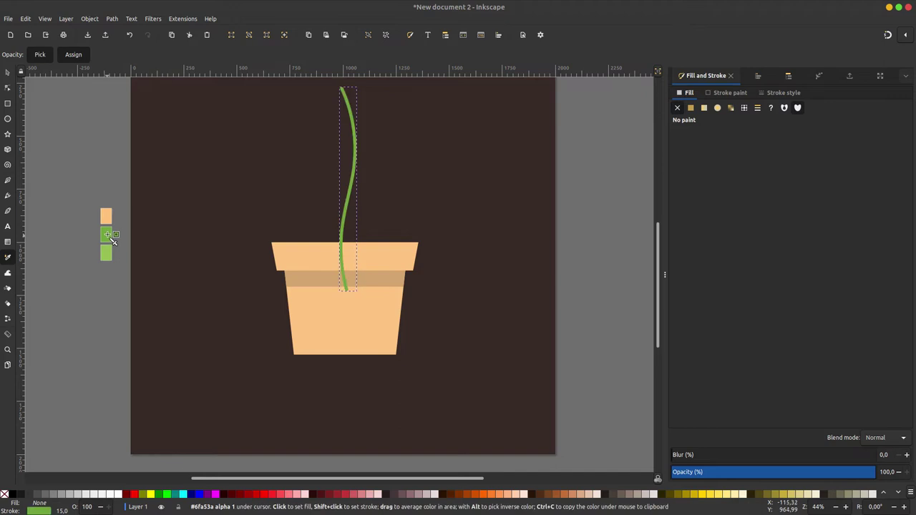
key(s)
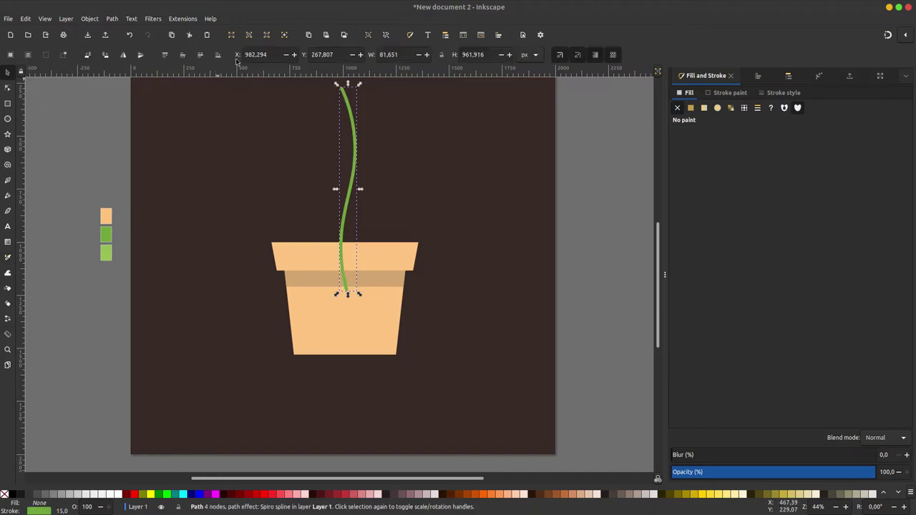
click(201, 55)
click(330, 216)
scroll(186, 172, up, 2)
scroll(185, 172, left, 1)
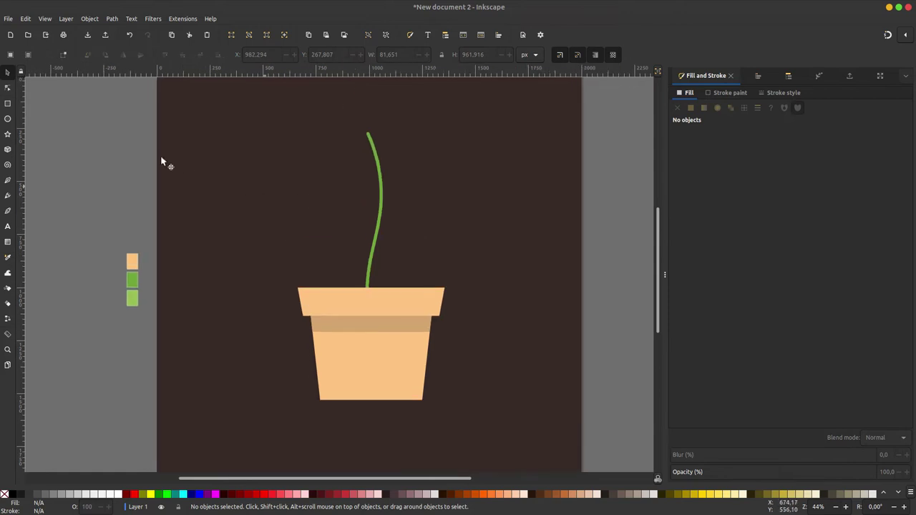
Intersect a tall ellipse with a right-shifted duplicate to form an almond leaf left of the stem.
key(e)
drag(224, 152, 308, 250)
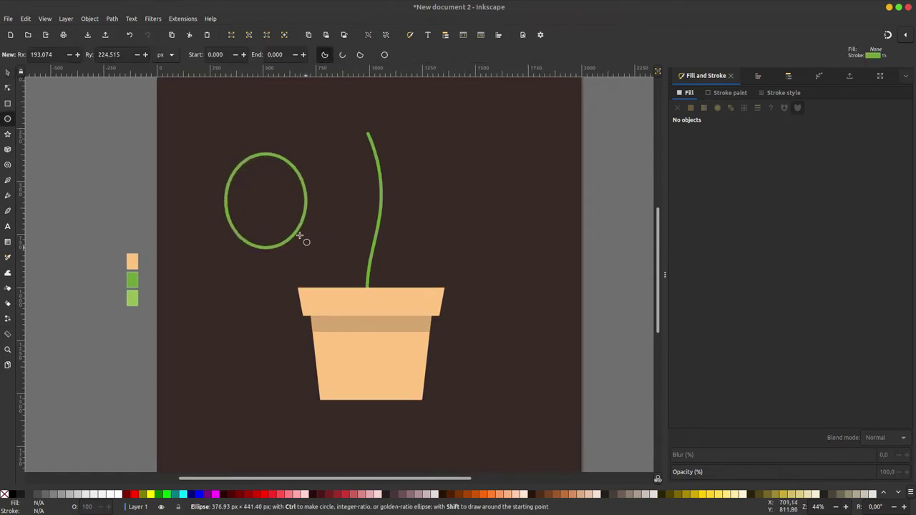
key(s)
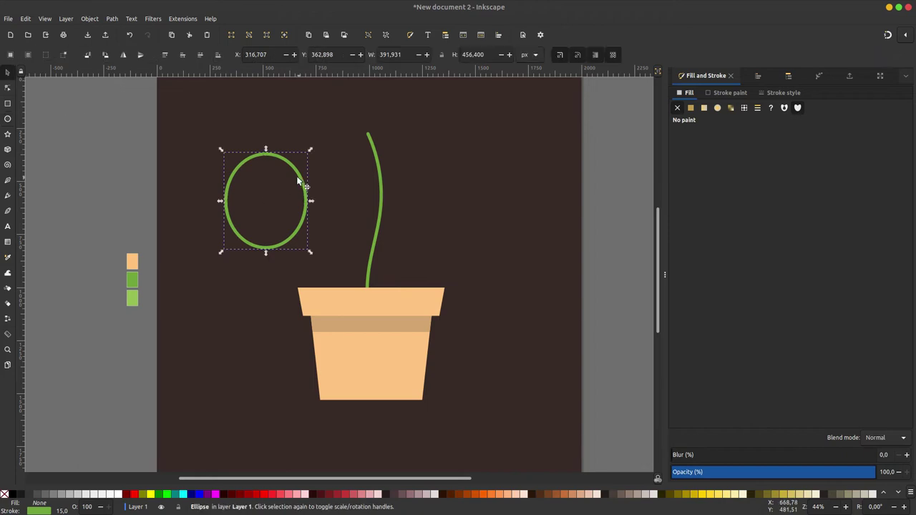
right_click(299, 179)
click(322, 217)
drag(311, 194, 341, 190)
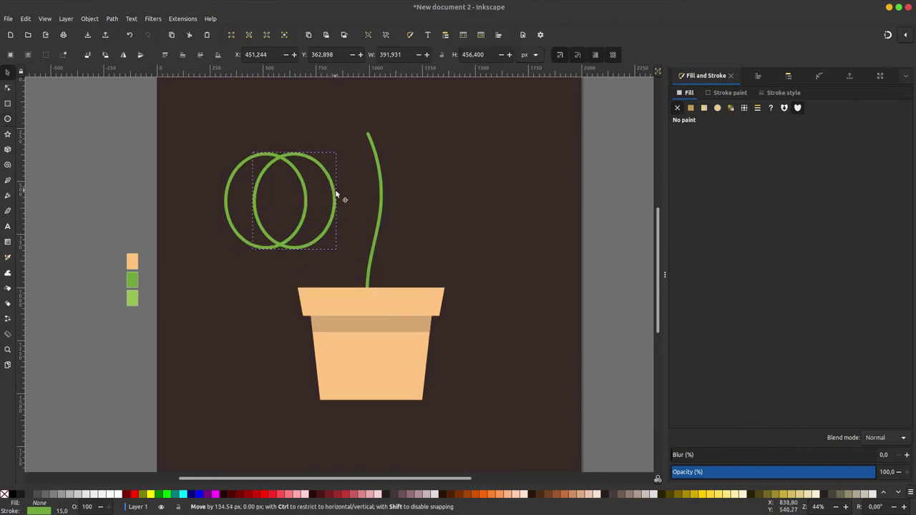
shift+click(232, 172)
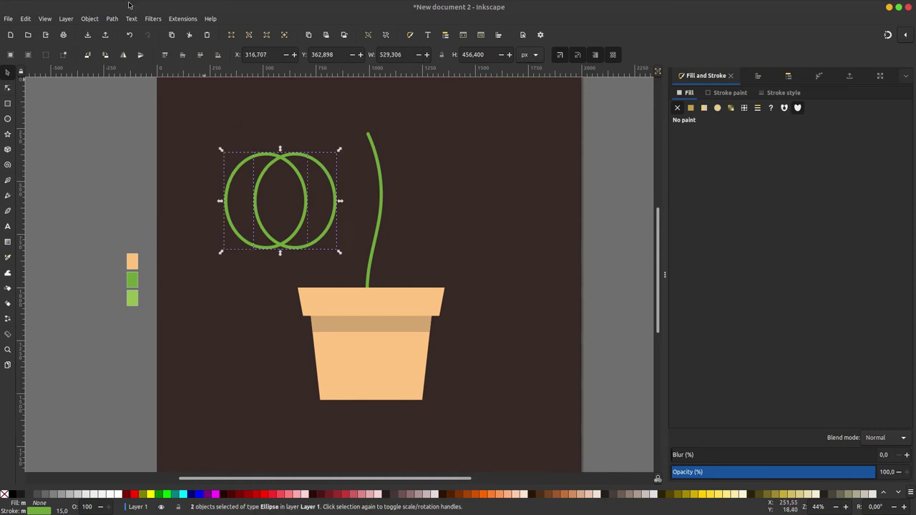
click(112, 20)
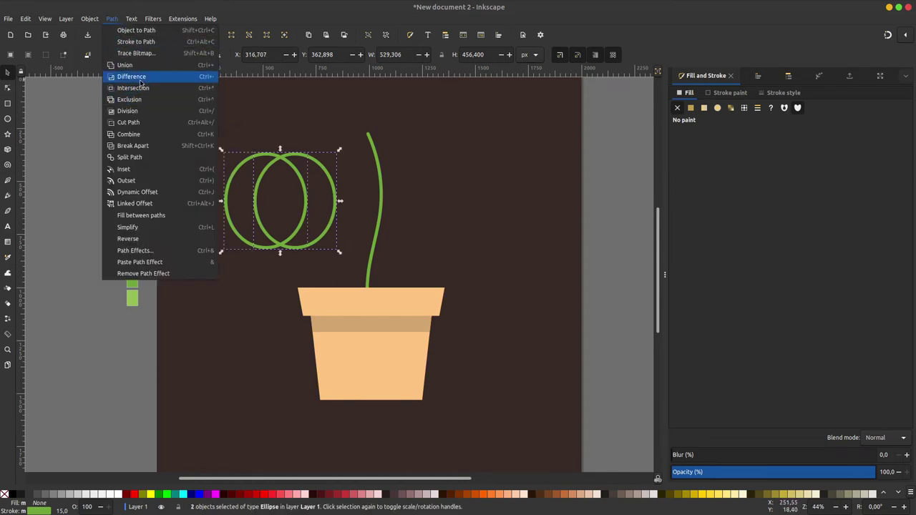
click(142, 88)
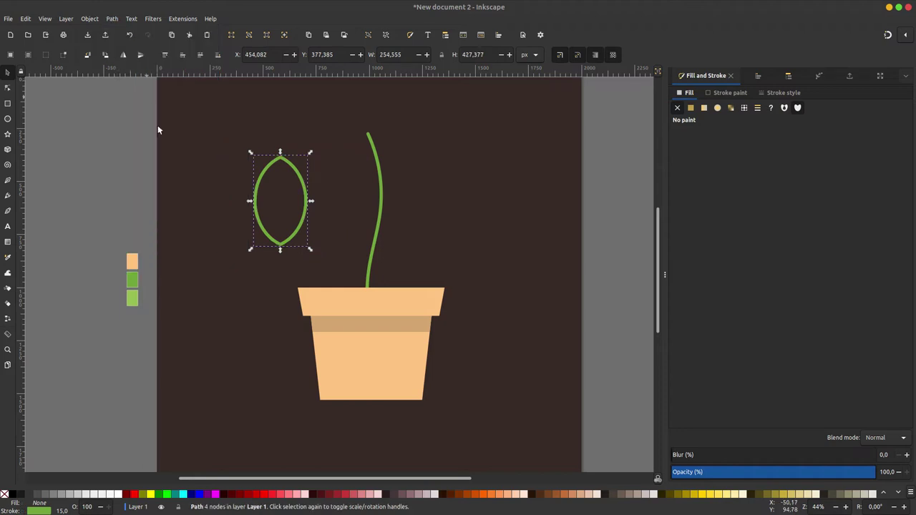
Fill the leaf light green and draw a vein from its tip to below the leaf.
click(7, 259)
click(133, 298)
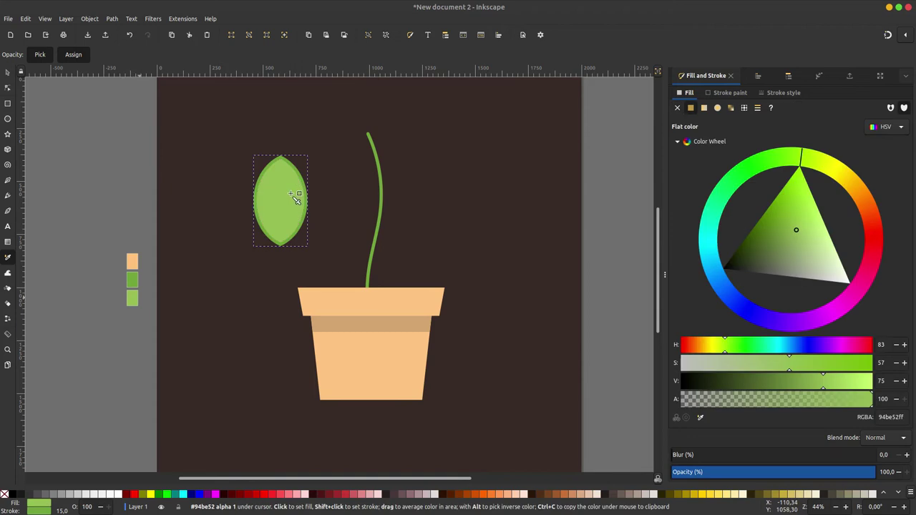
click(7, 180)
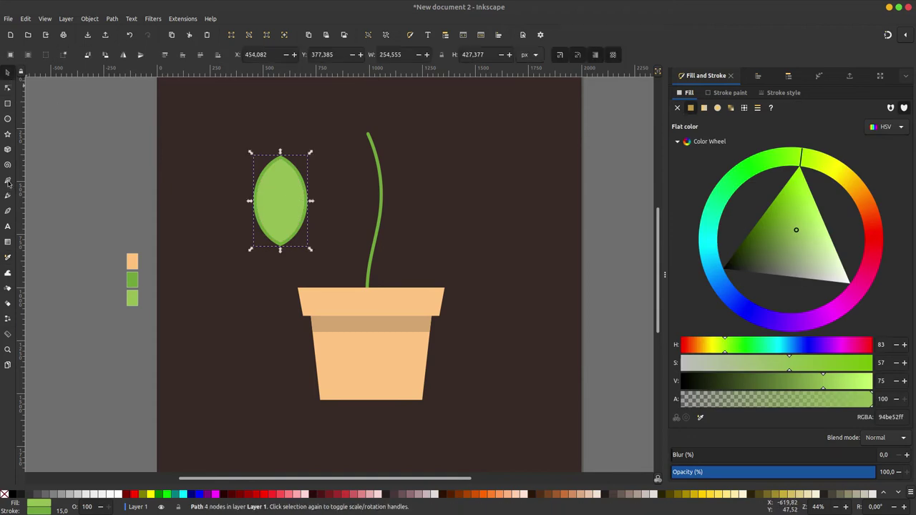
click(281, 158)
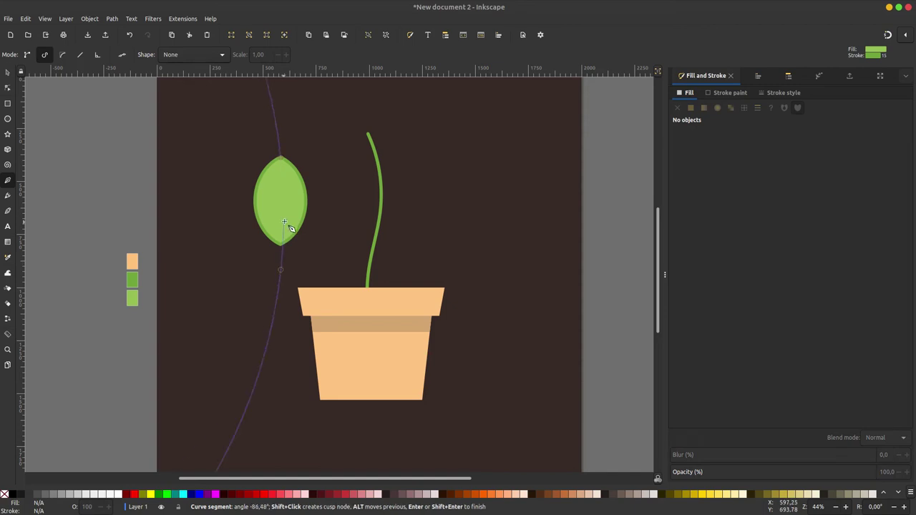
key(Return)
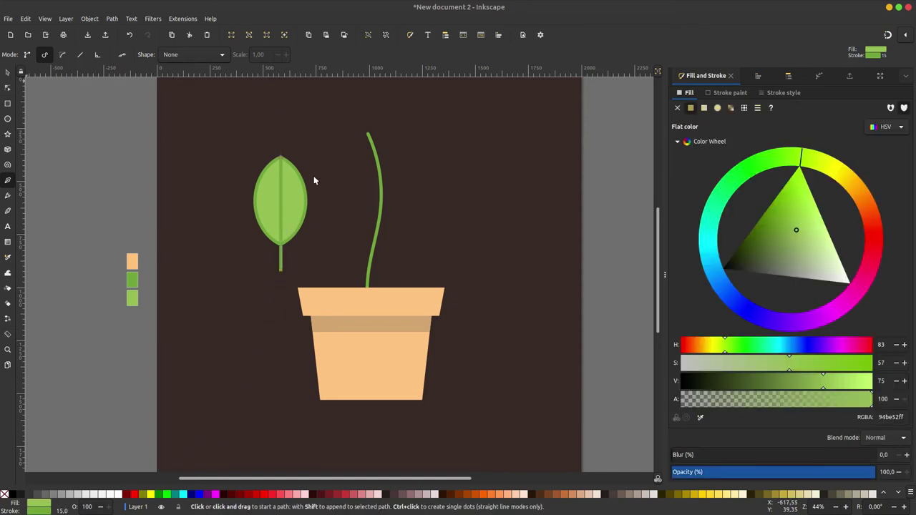
Centre the vein on the leaf's vertical axis with Align.
key(s)
ctrl+scroll(305, 199, up, 1)
shift+click(311, 201)
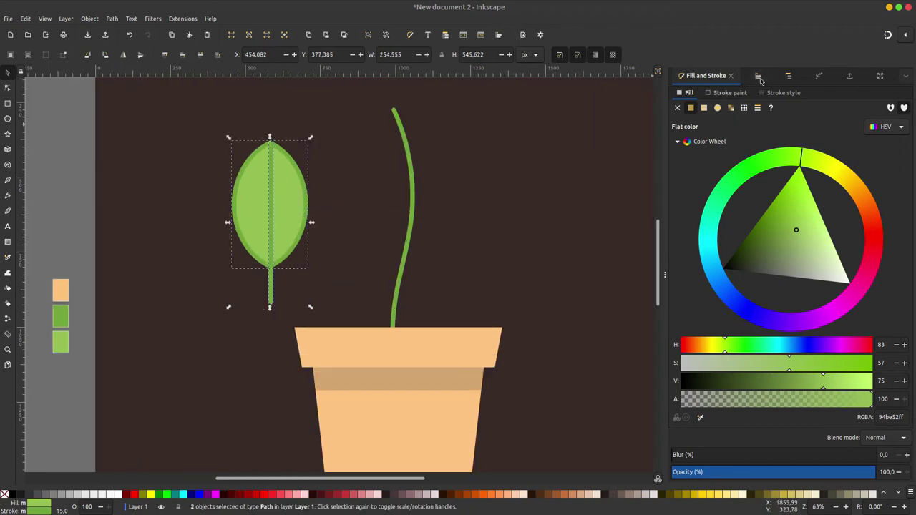
key(ctrl+shift+a)
click(705, 168)
click(60, 131)
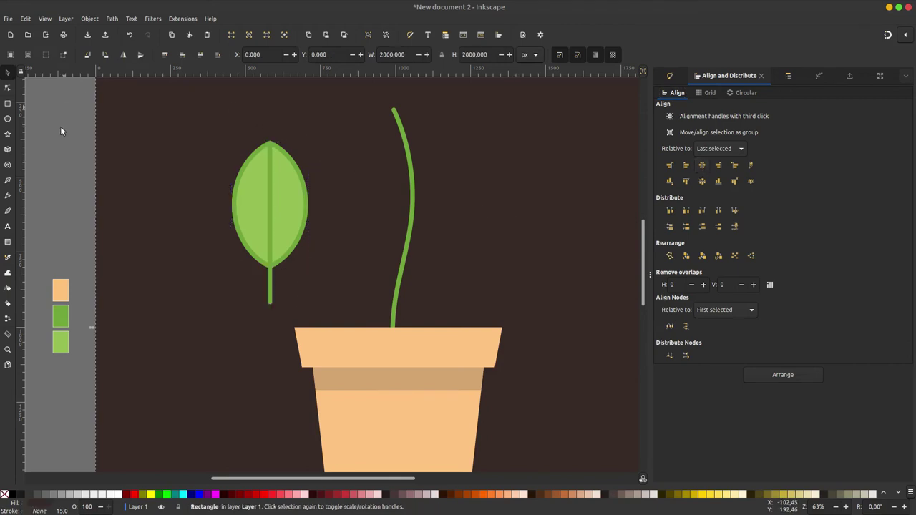
key(b)
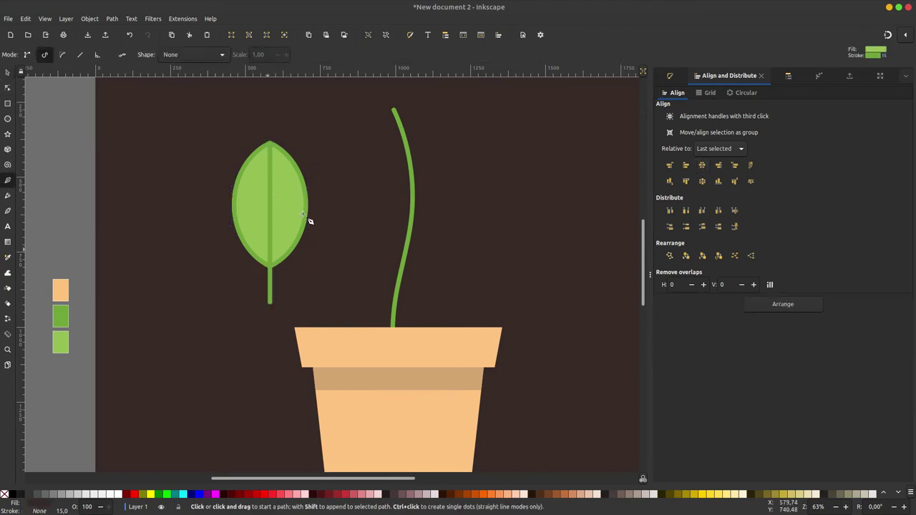
Draw side veins from the midrib to the right, left and upper-left leaf edges in Bézier mode.
click(28, 57)
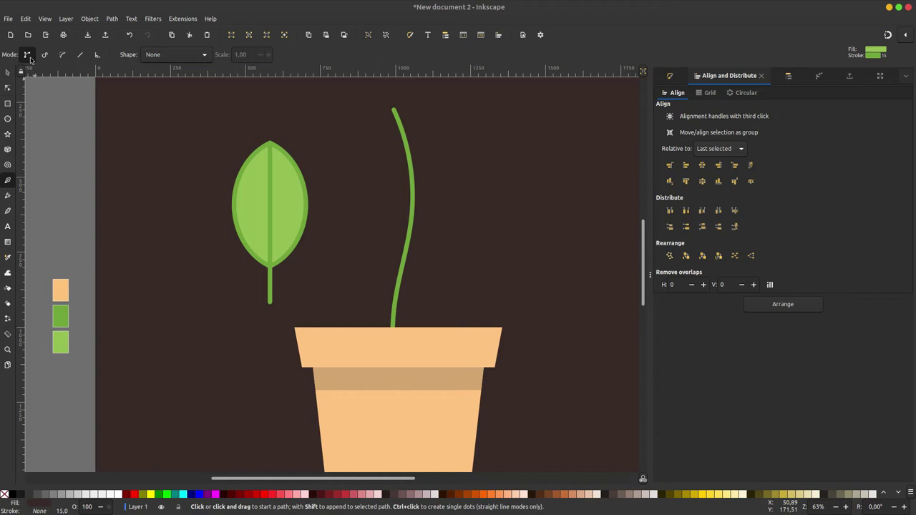
click(270, 242)
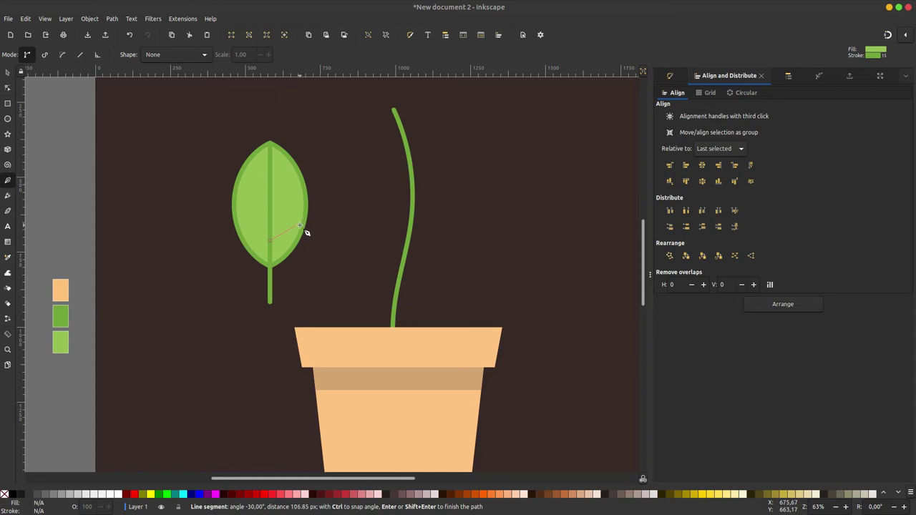
click(305, 223)
key(Return)
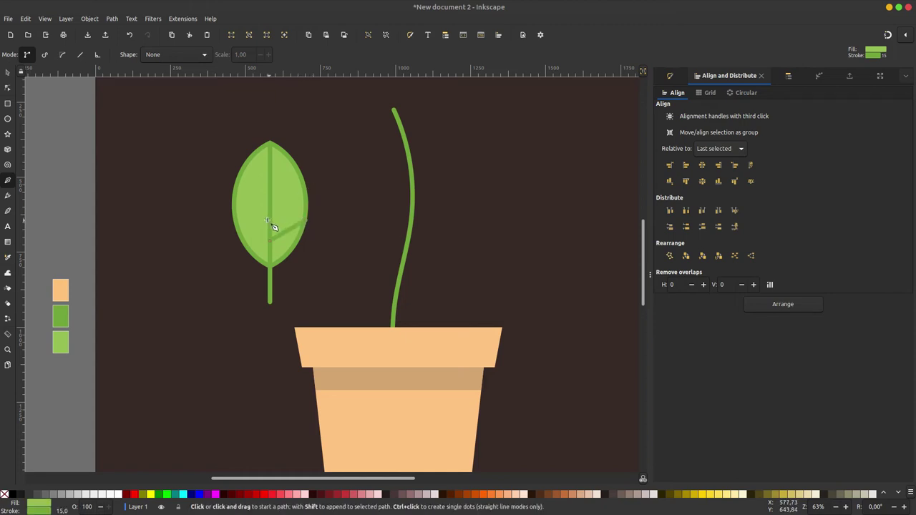
click(270, 221)
click(236, 204)
key(Return)
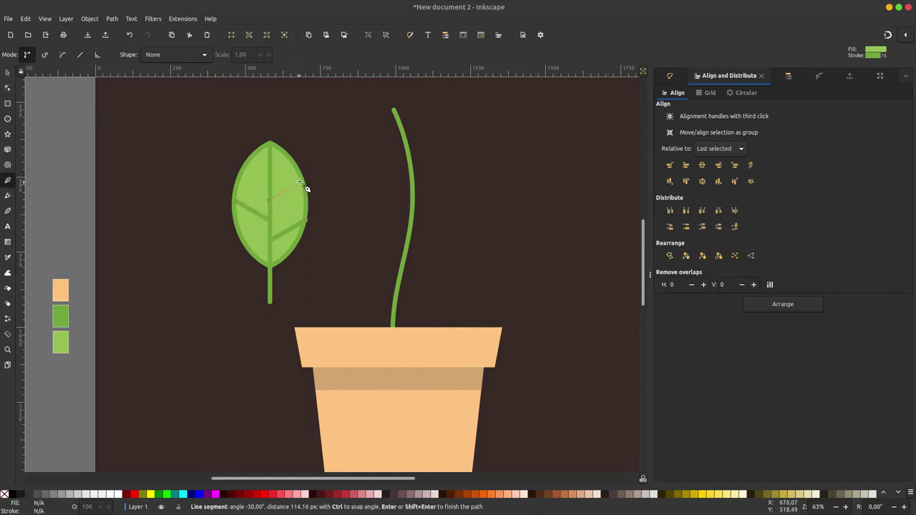
click(269, 181)
click(247, 159)
key(Return)
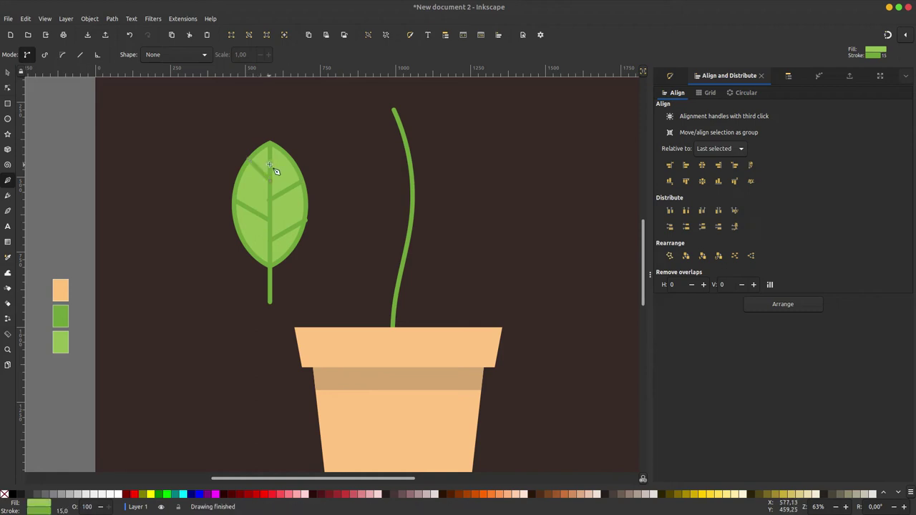
Give the selected side veins flat Butt stroke caps.
key(n)
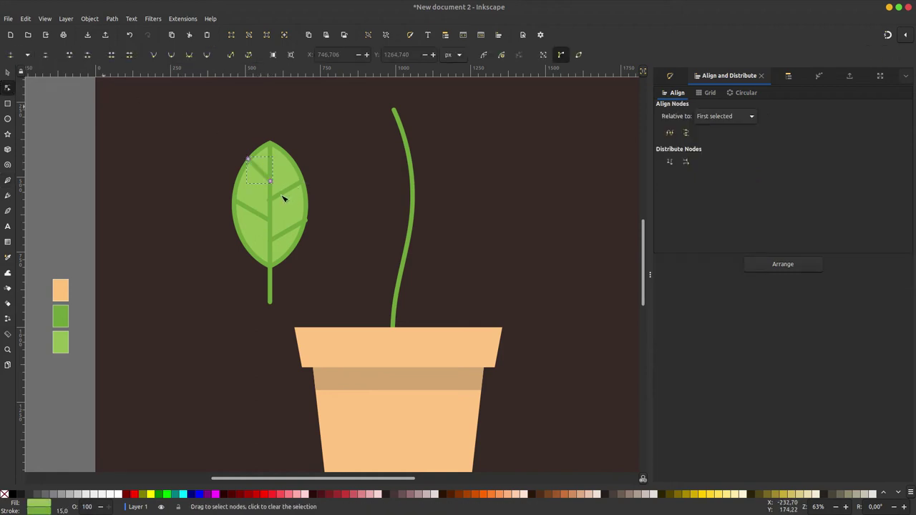
scroll(293, 191, up, 2)
click(311, 261)
shift+click(271, 203)
shift+click(231, 141)
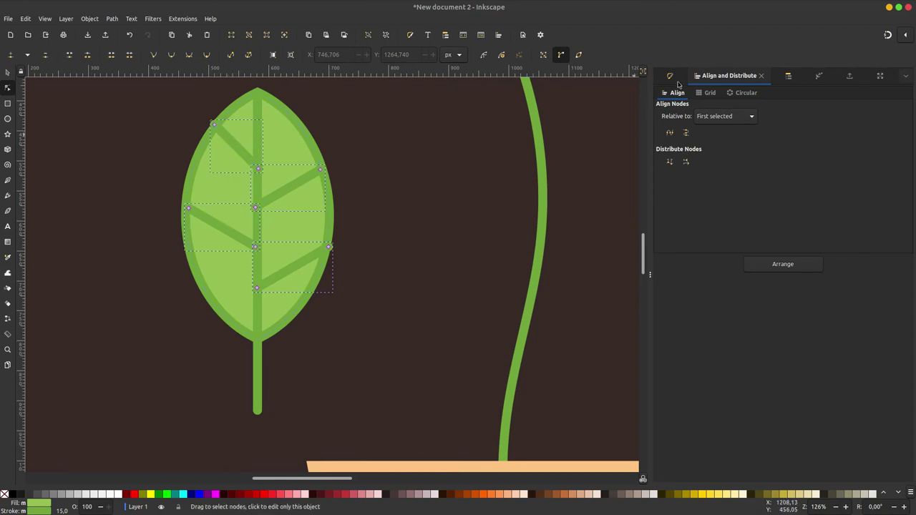
click(670, 77)
click(765, 93)
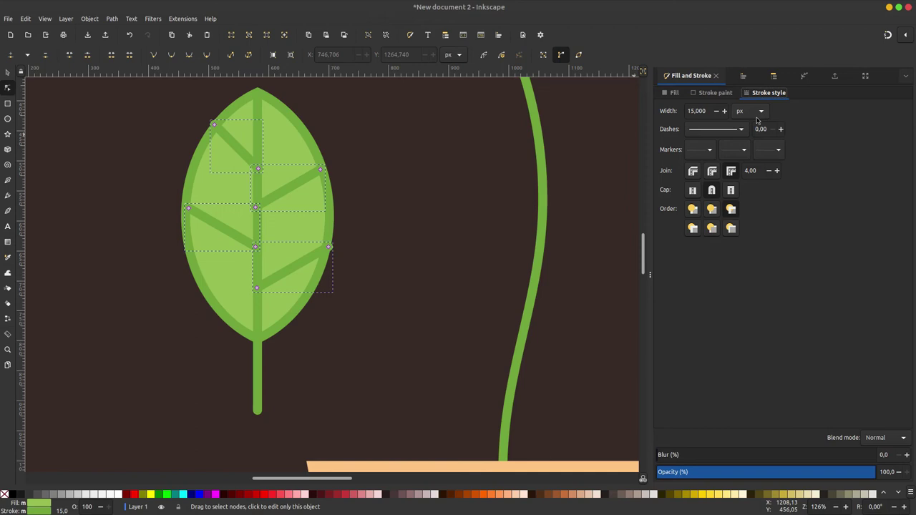
click(693, 190)
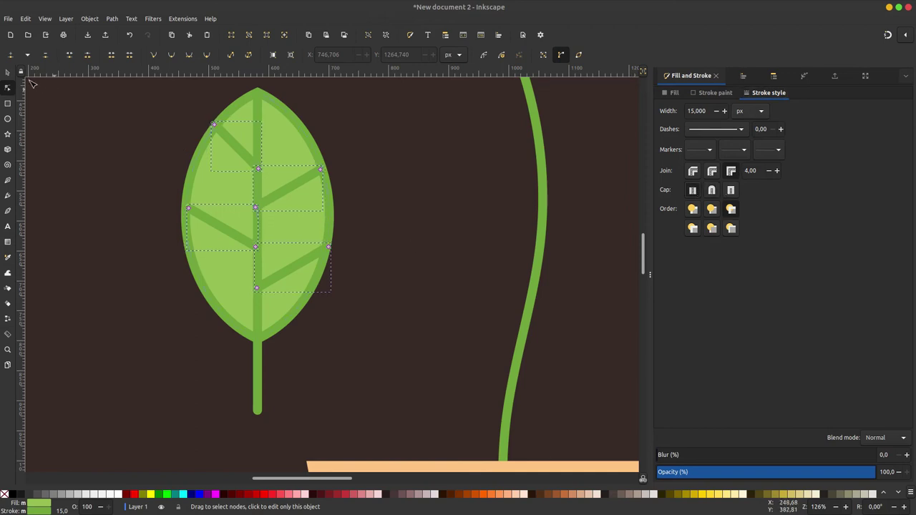
key(s)
click(92, 96)
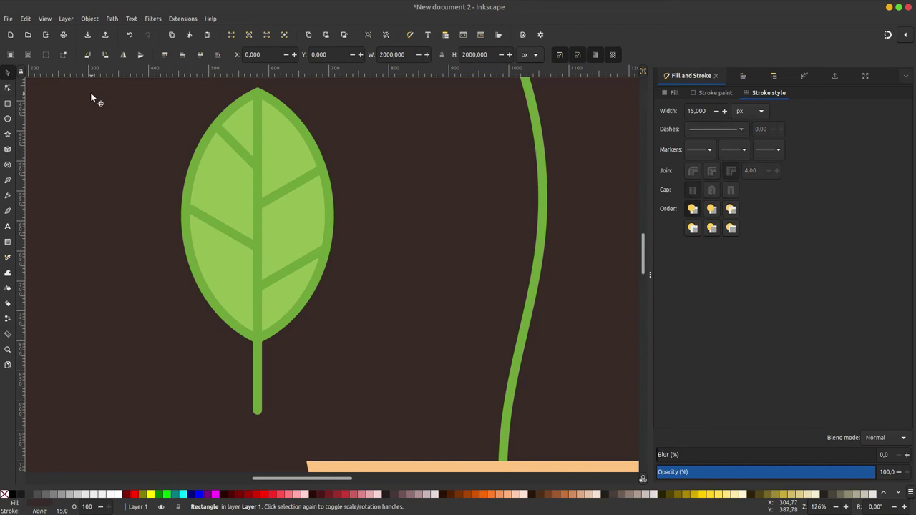
Group the six leaf parts, rotate the group about 45° clockwise, and move it to the stem.
key(minus)
key(minus)
key(minus)
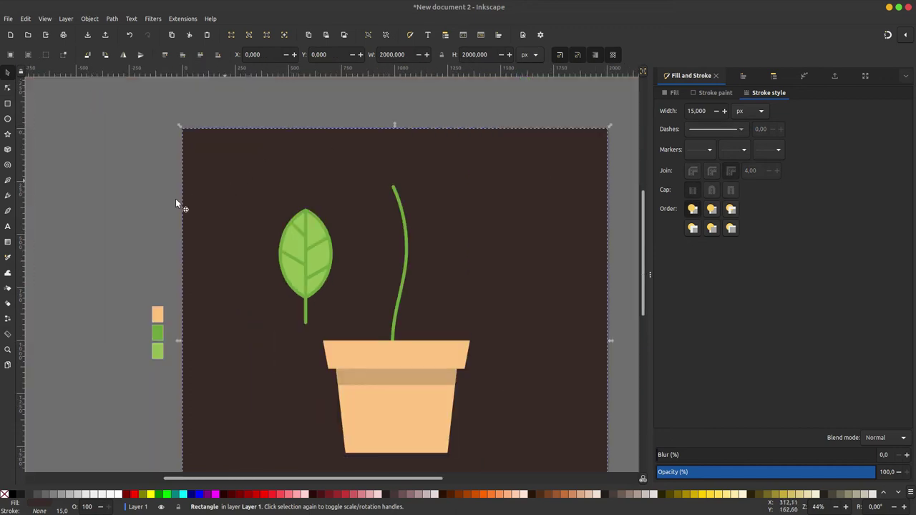
mouse_move(150, 195)
mouse_down()
mouse_move(360, 315)
mouse_move(361, 306)
mouse_up()
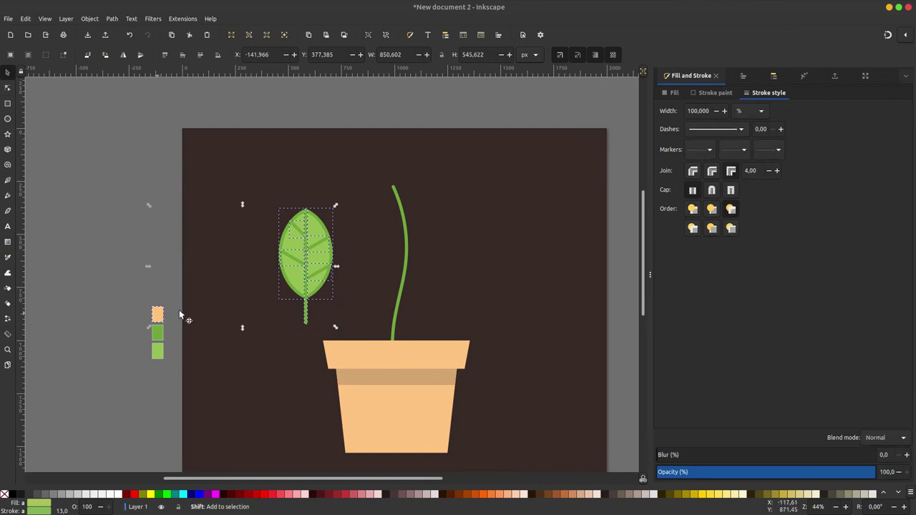
key(ctrl+g)
click(305, 263)
drag(340, 207, 367, 255)
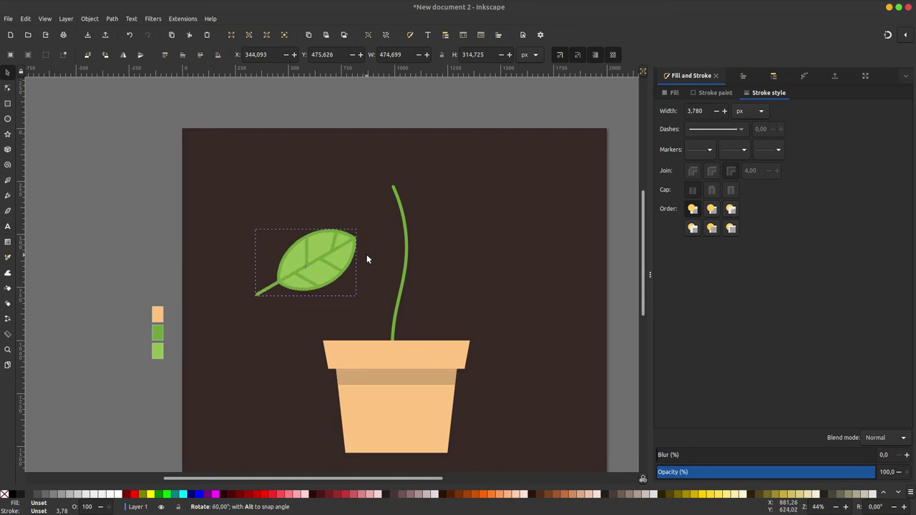
mouse_move(357, 258)
mouse_down()
mouse_move(492, 255)
mouse_move(484, 236)
mouse_move(467, 252)
mouse_up()
drag(437, 288, 449, 298)
Rescale the leaf to about 76% and settle it on the stem's right side.
ctrl+scroll(386, 261, up, 1)
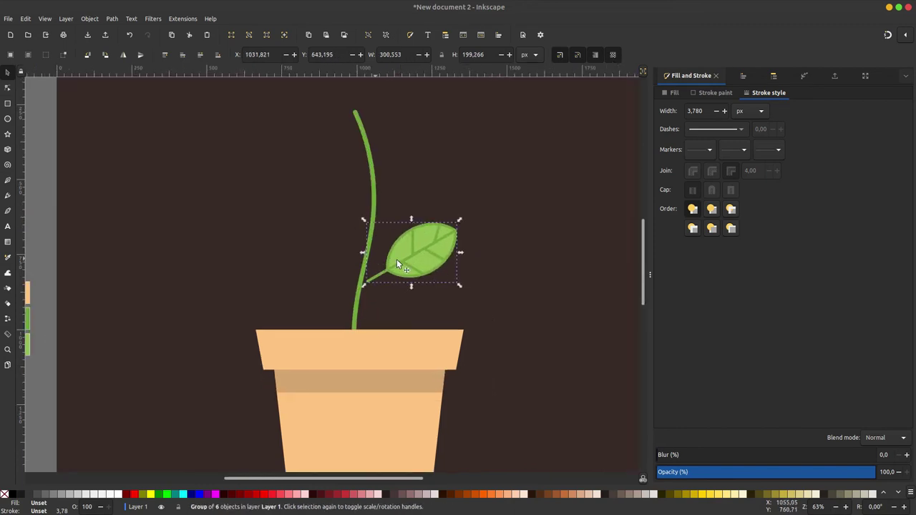
key(ctrl+z)
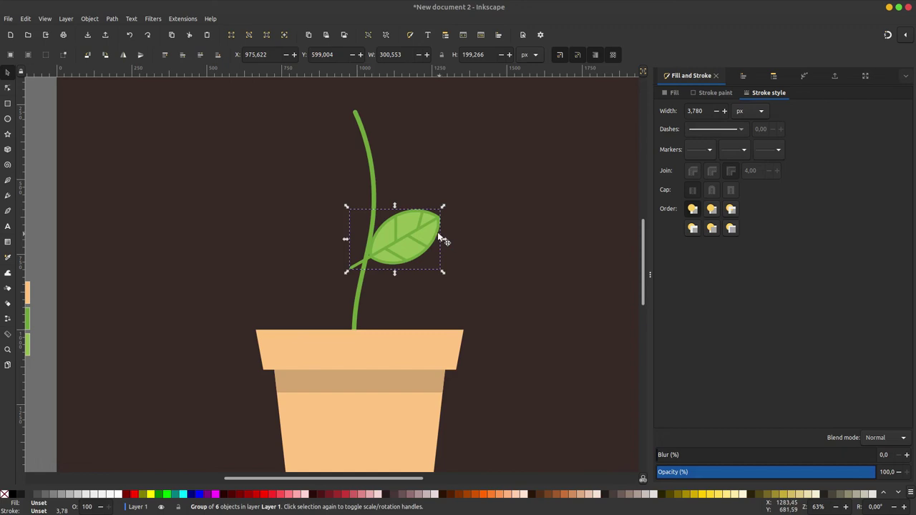
key(ctrl+z)
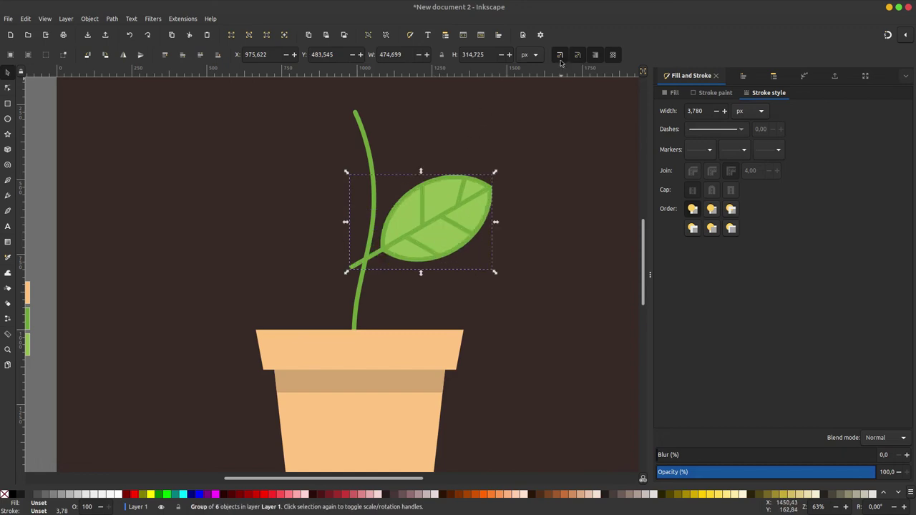
drag(495, 173, 452, 207)
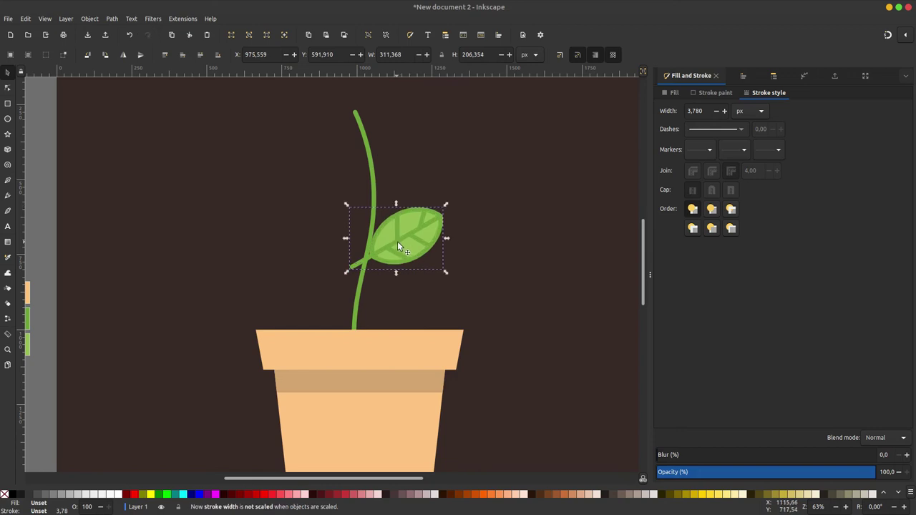
mouse_move(418, 257)
mouse_down()
mouse_move(409, 276)
mouse_move(419, 248)
mouse_up()
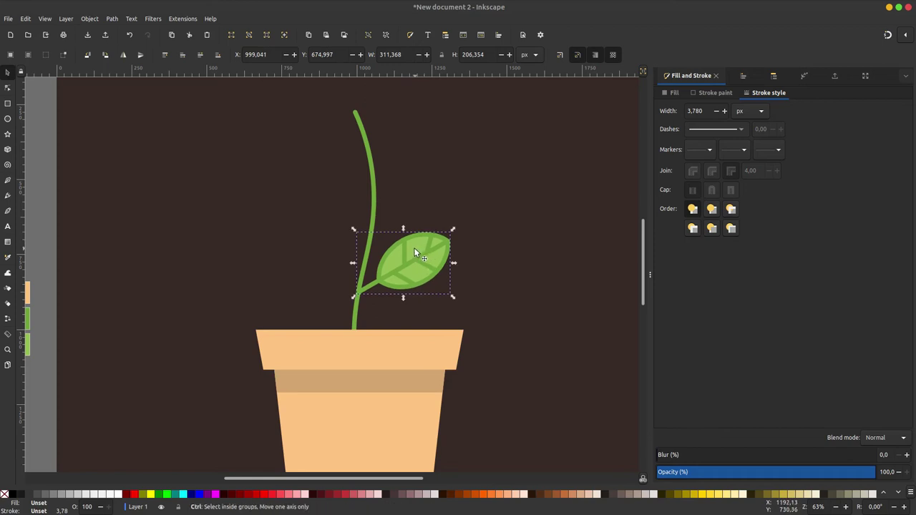
Place a horizontally mirrored copy of the leaf on the stem's upper left.
click(123, 56)
drag(382, 248, 310, 192)
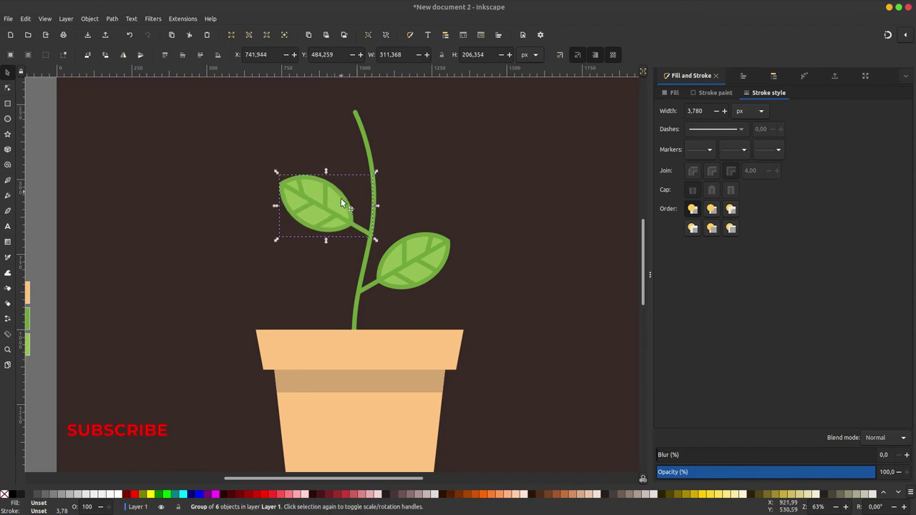
click(124, 56)
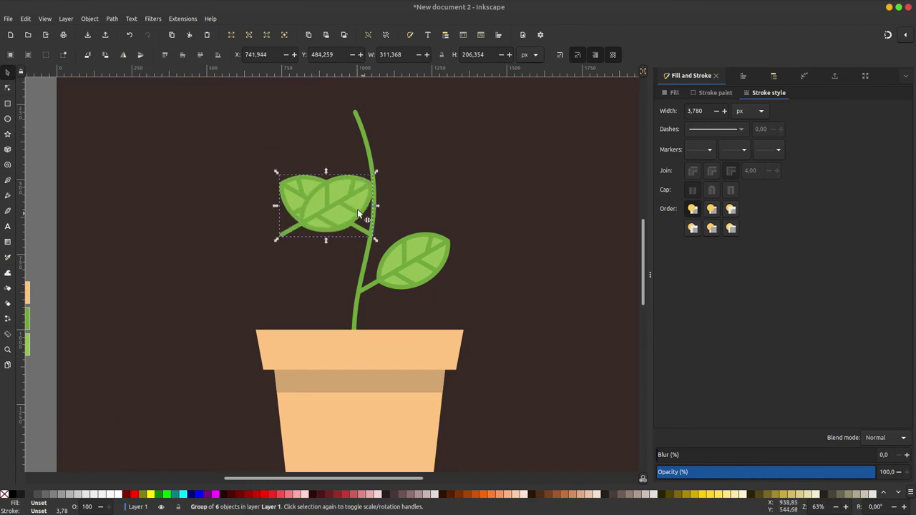
Move a leaf to the stem's upper right and place a mirrored copy at the top left.
drag(346, 210, 446, 149)
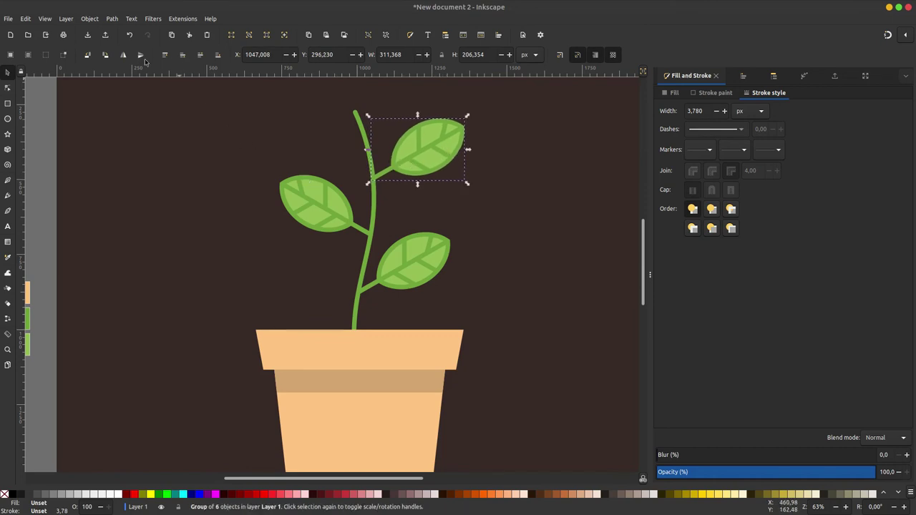
click(429, 147)
key(ctrl+d)
key(h)
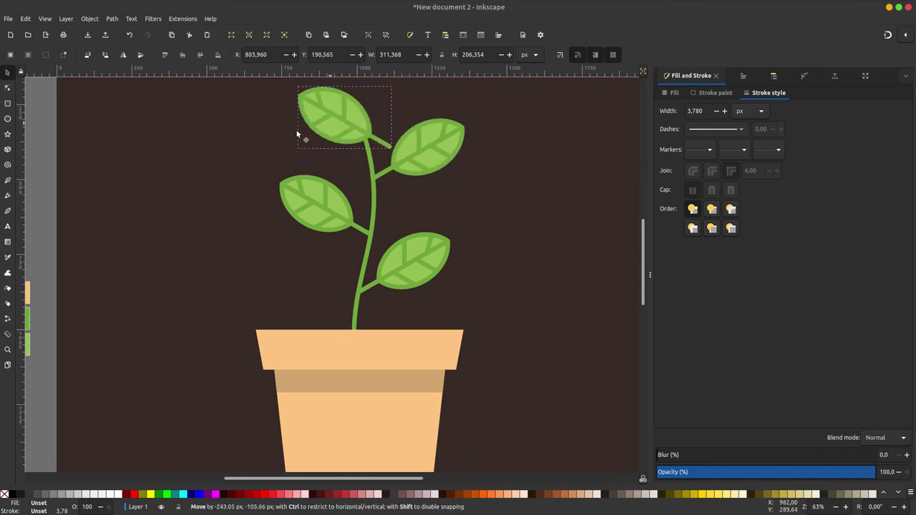
drag(432, 146, 304, 129)
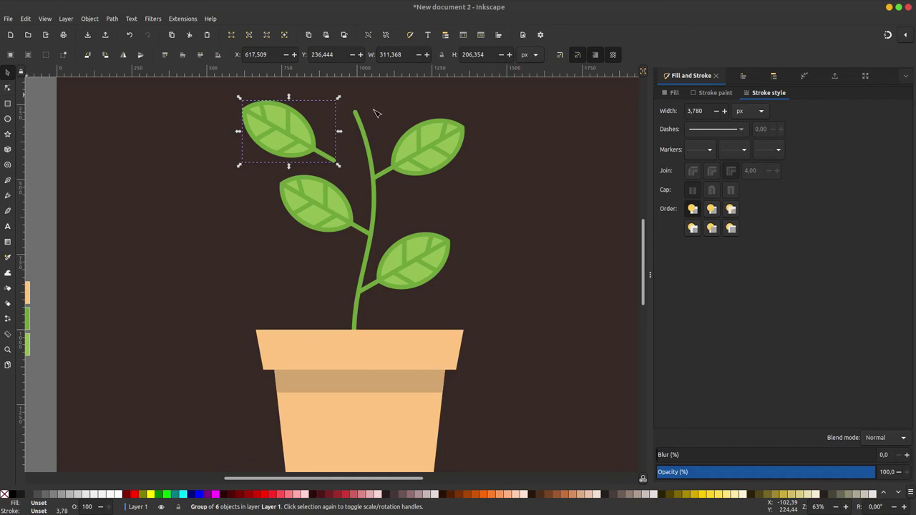
Reshape the mirrored leaf's stalk end with the Node tool.
key(n)
click(337, 162)
drag(336, 162, 317, 152)
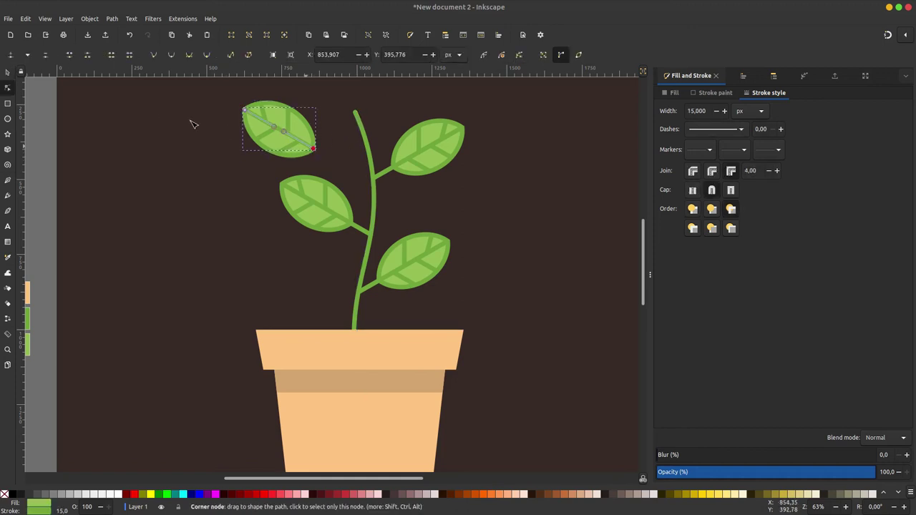
click(8, 72)
key(Escape)
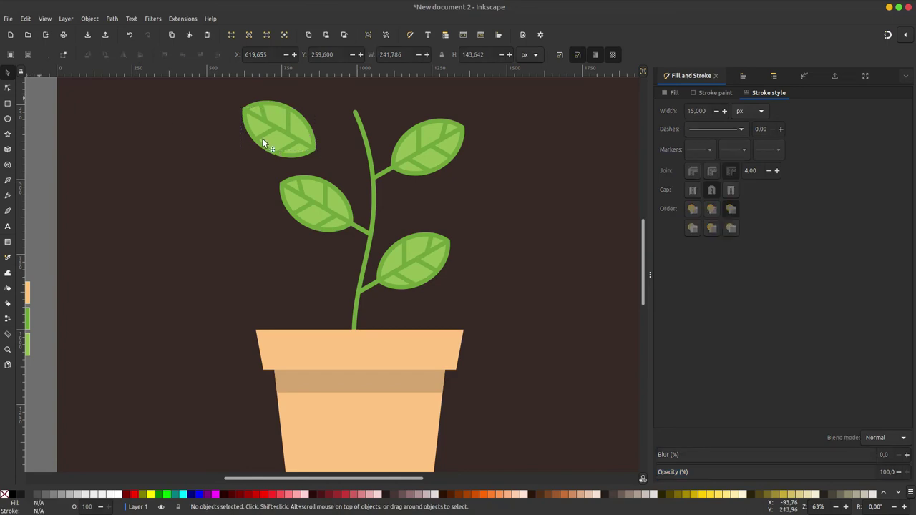
Move the top leaf to the stem tip and rotate it about 6.6° upright.
scroll(143, 144, up, 2)
scroll(143, 143, left, 1)
drag(366, 187, 368, 207)
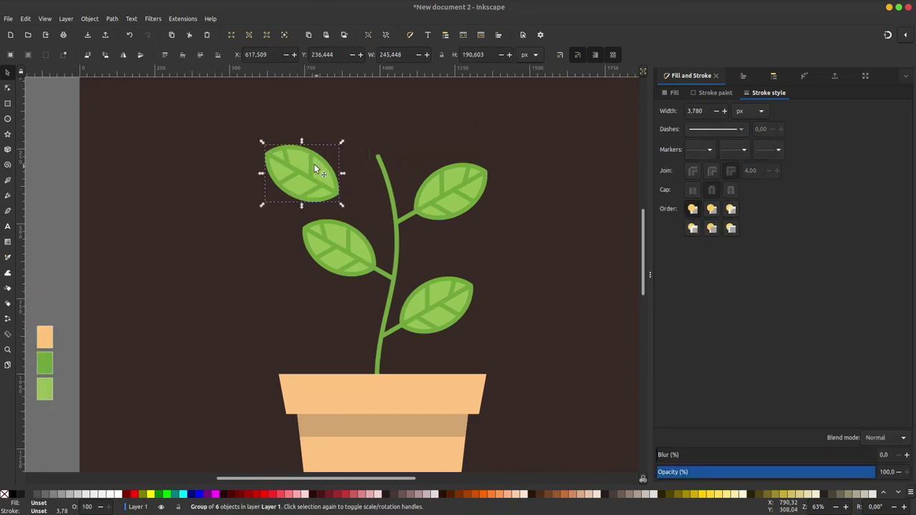
drag(323, 161, 367, 139)
click(367, 138)
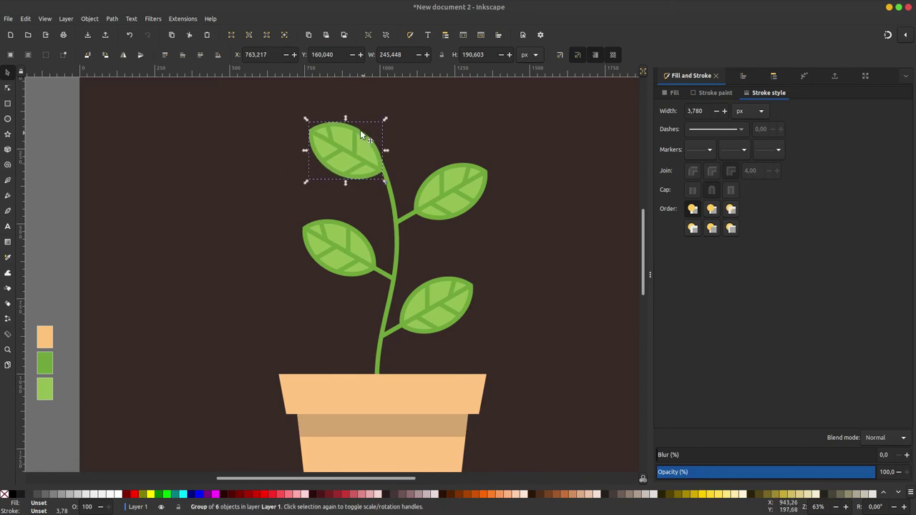
mouse_move(385, 122)
mouse_down()
mouse_move(393, 134)
mouse_move(373, 131)
mouse_move(386, 113)
mouse_move(379, 120)
mouse_up()
click(387, 113)
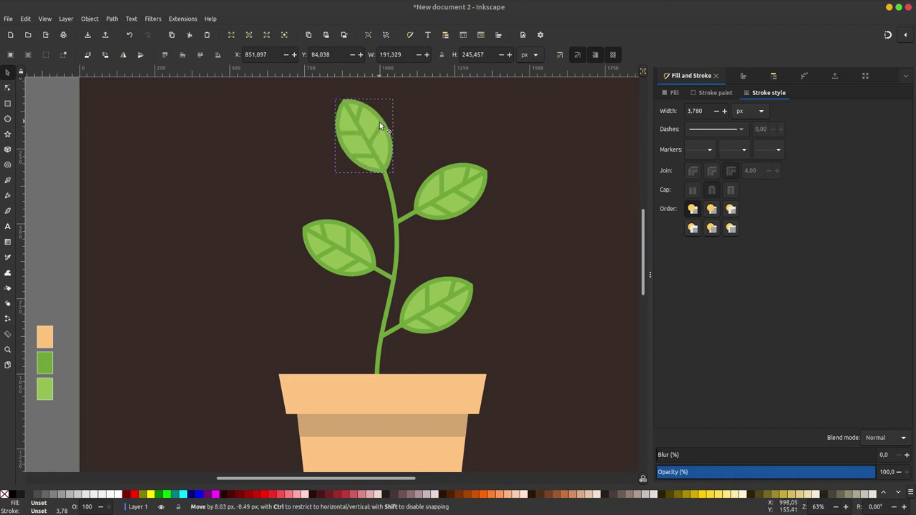
click(411, 117)
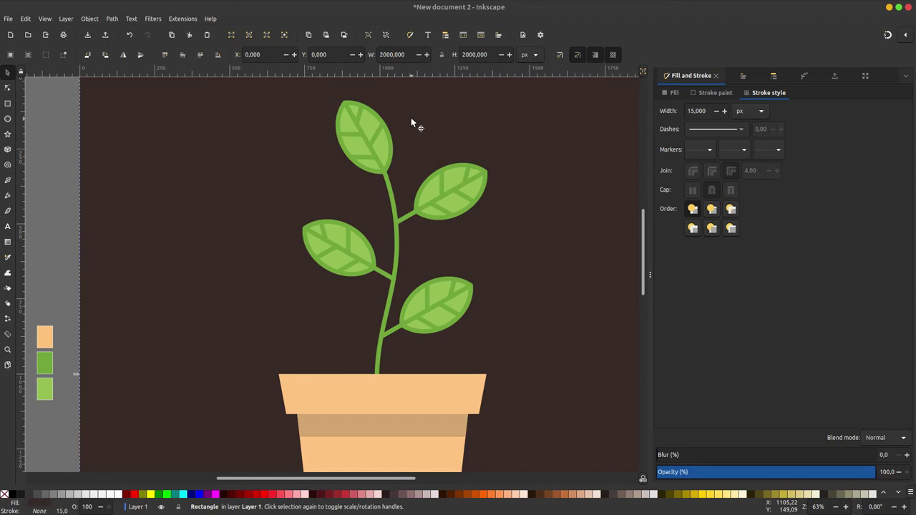
Select the three pot pieces and scale them together down to about 80%.
key(minus)
key(minus)
key(minus)
ctrl+scroll(317, 247, up, 1)
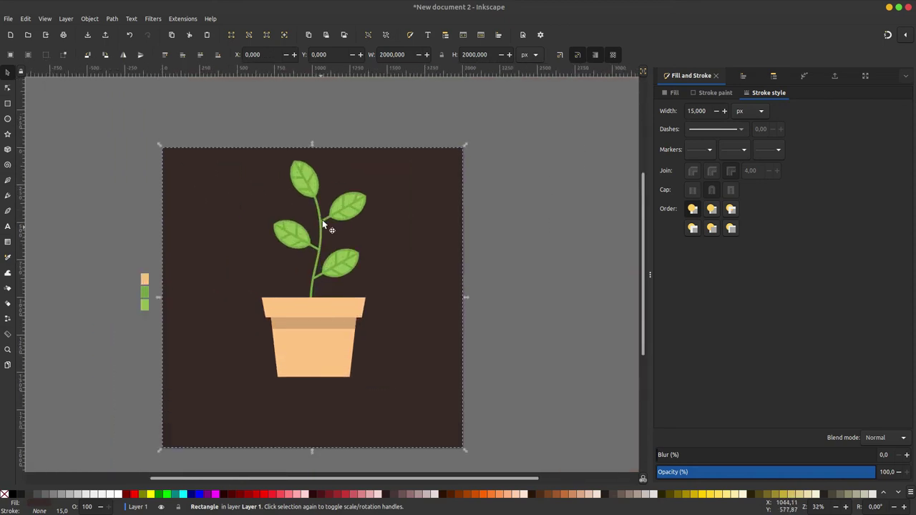
scroll(531, 228, down, 2)
drag(537, 225, 264, 349)
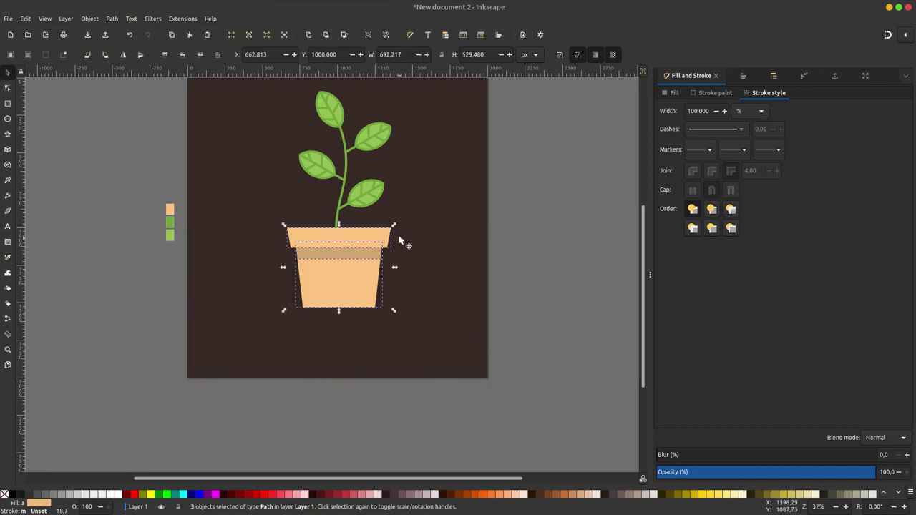
drag(394, 226, 388, 233)
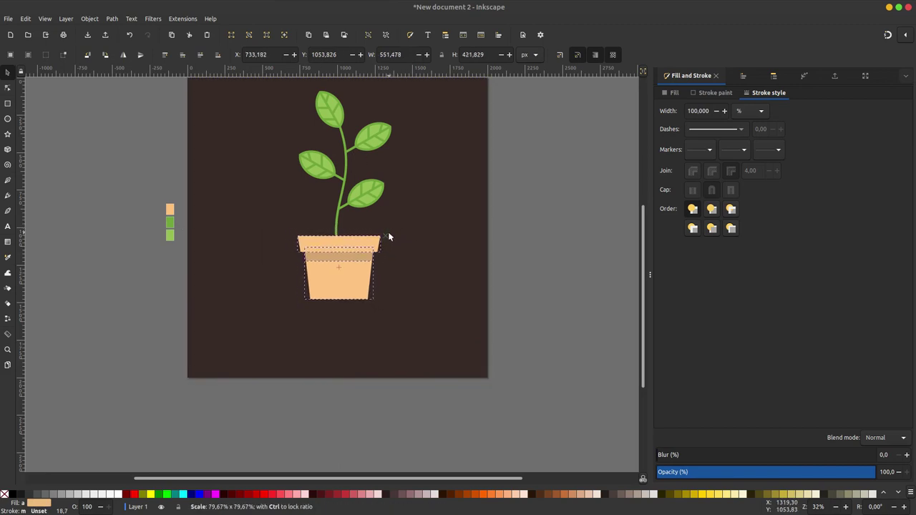
drag(527, 177, 511, 169)
key(Escape)
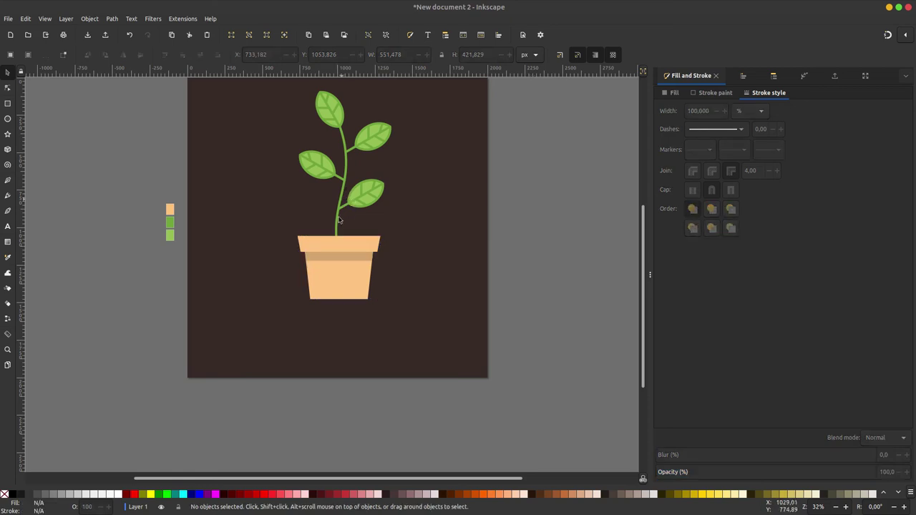
scroll(161, 119, up, 2)
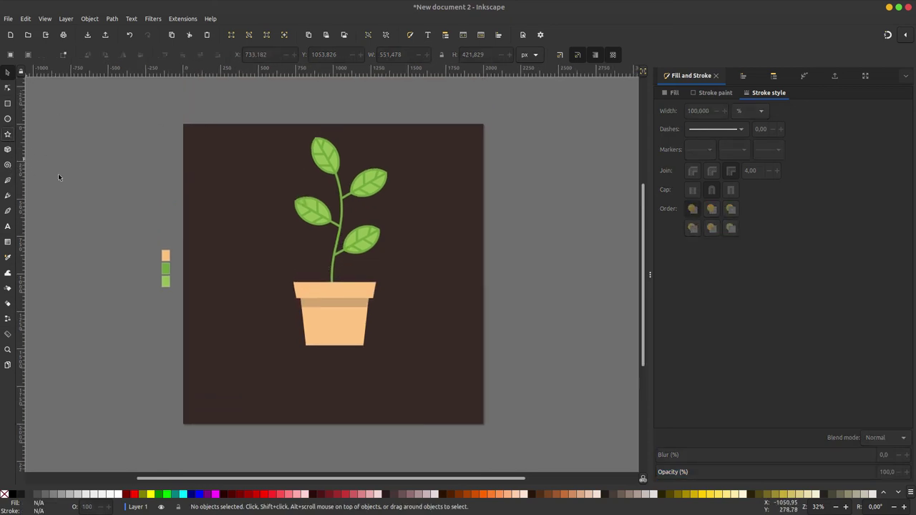
Draw a four-pointed star with no outline, filled with the pot's peach colour.
key(asterisk)
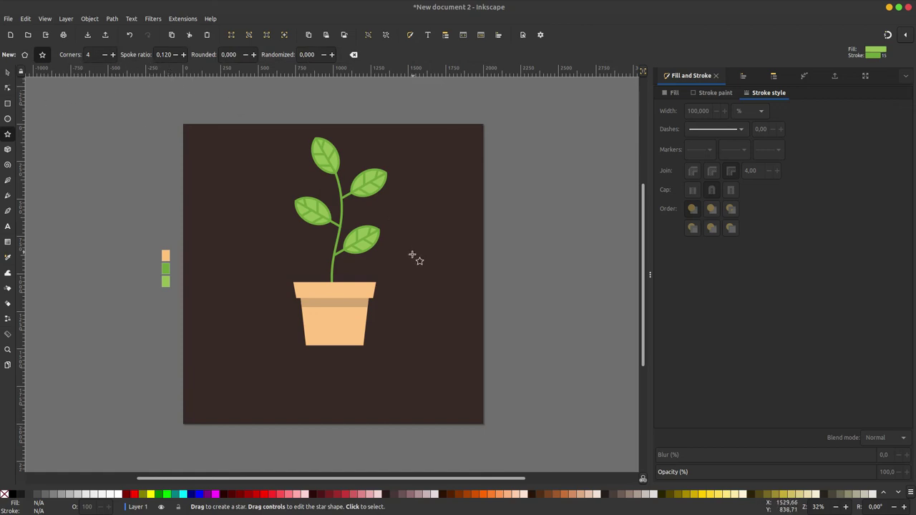
drag(413, 254, 431, 252)
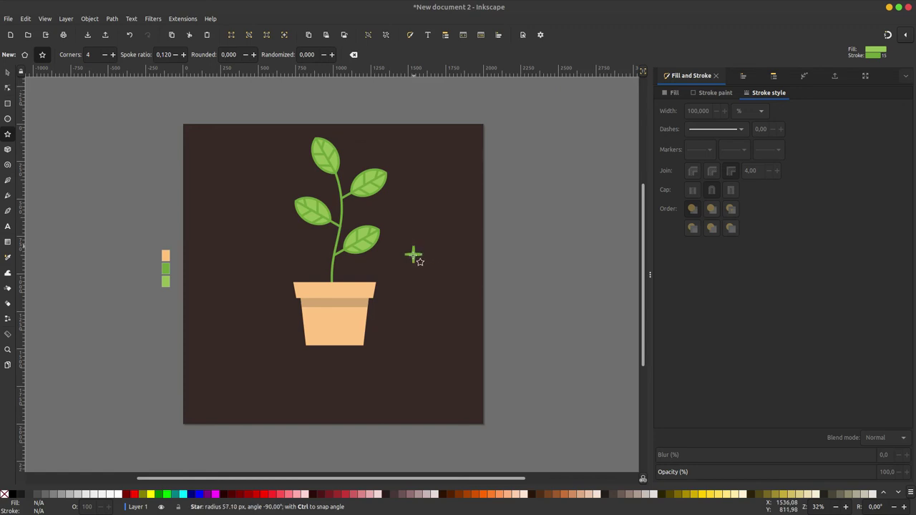
ctrl+scroll(425, 254, up, 1)
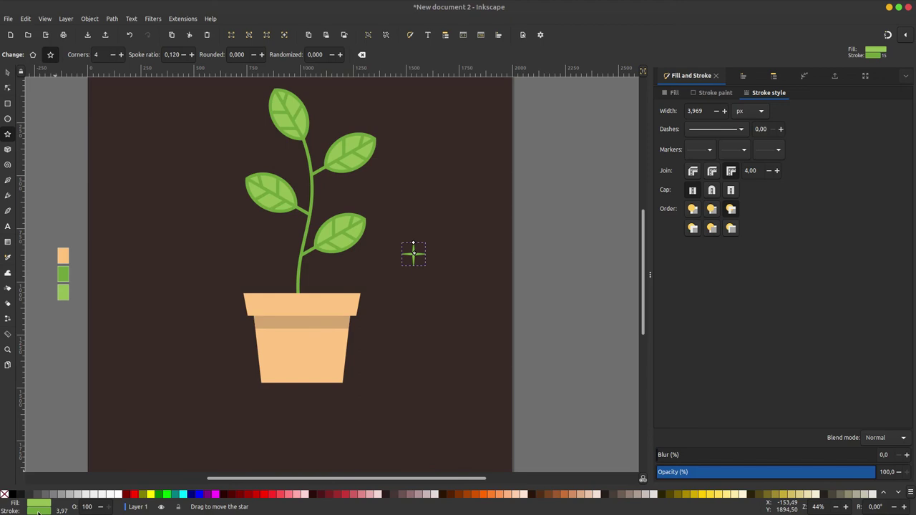
right_click(40, 513)
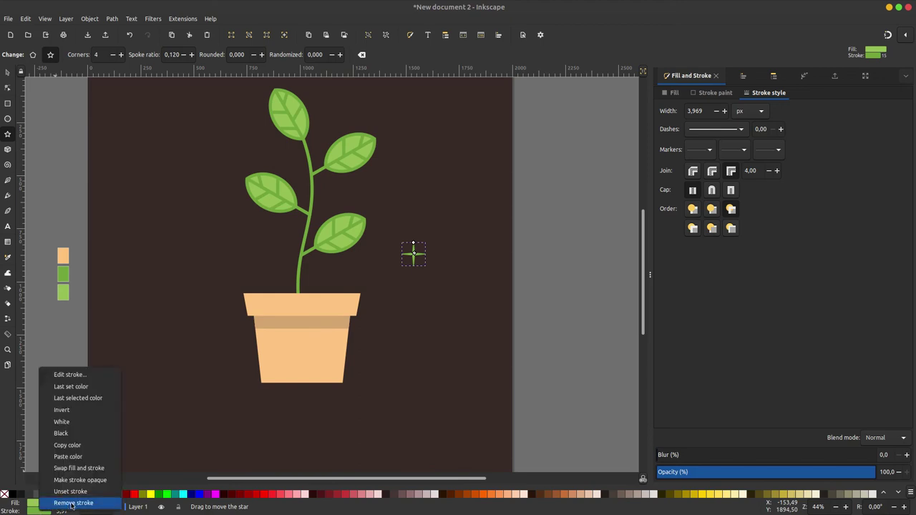
click(71, 504)
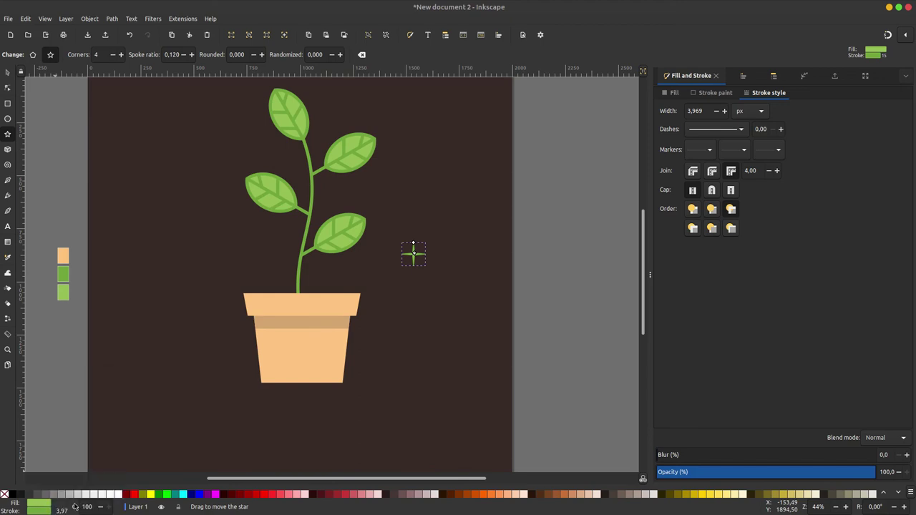
click(8, 259)
click(63, 256)
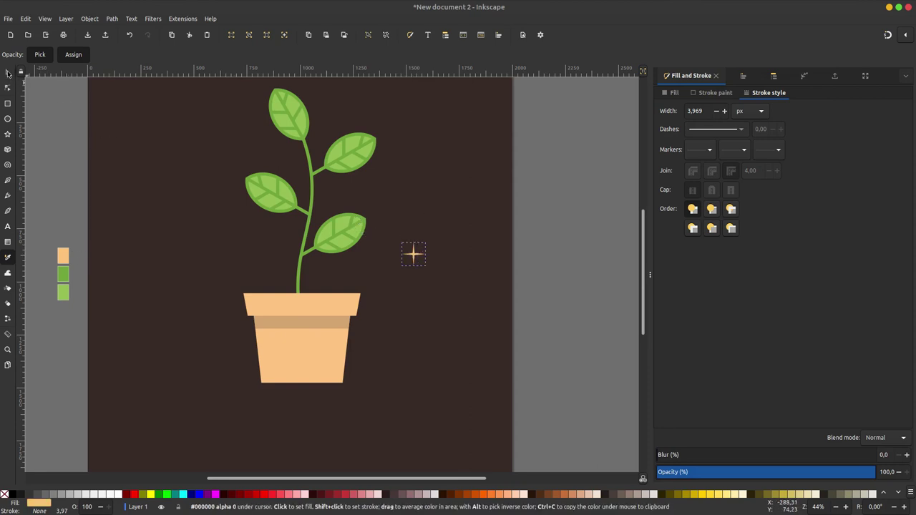
Move the star beside the upper leaves, set spoke ratio 0.5, and shrink it to about 79 px.
key(s)
drag(423, 236, 396, 182)
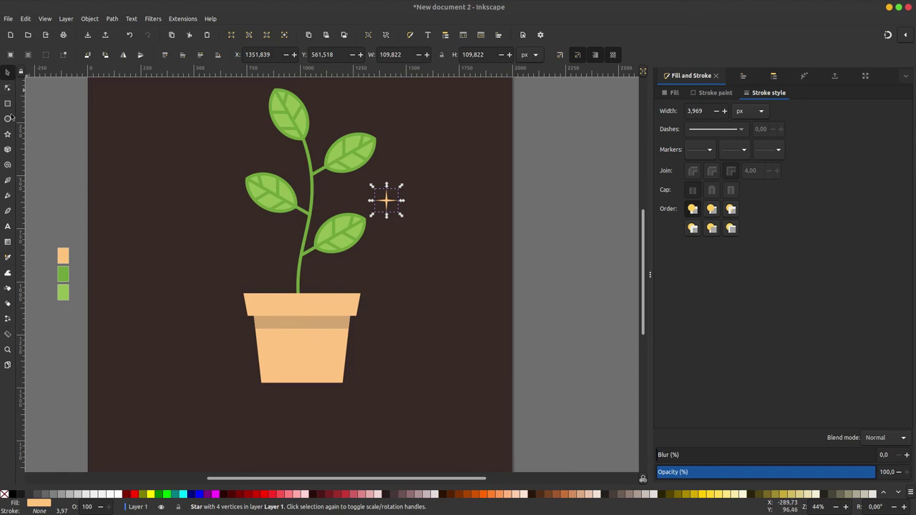
key(asterisk)
text(0,500)
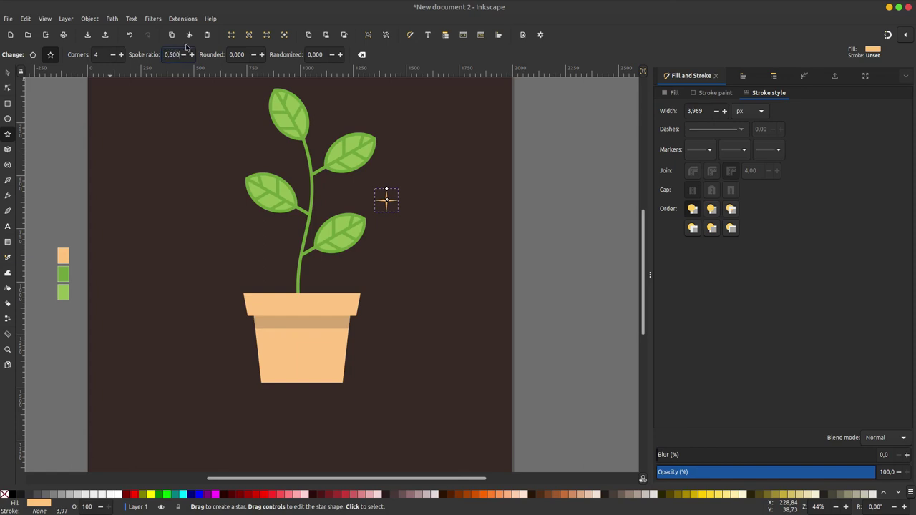
key(Return)
key(s)
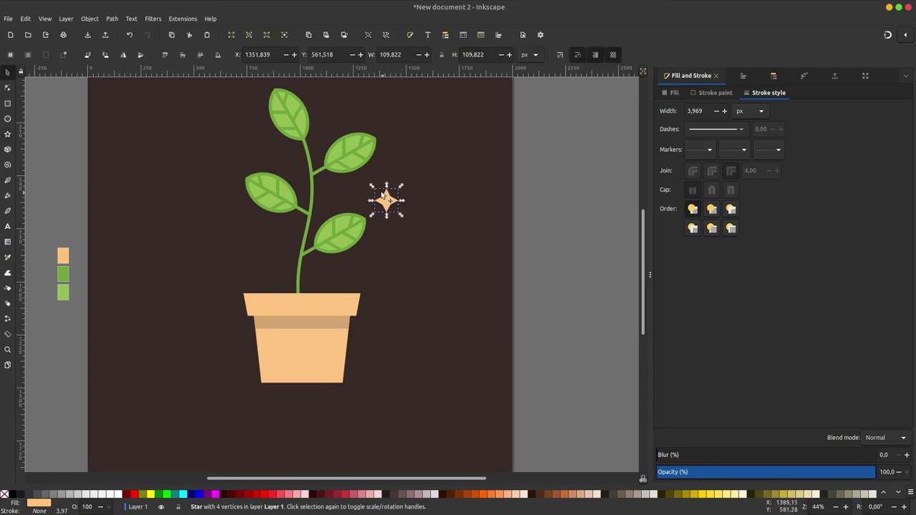
mouse_move(396, 188)
mouse_down()
mouse_move(386, 202)
mouse_move(254, 142)
mouse_move(244, 272)
mouse_up()
Duplicate the star into more sparkles, placing one copy left of the stem.
key(ctrl+d)
key(ctrl+d)
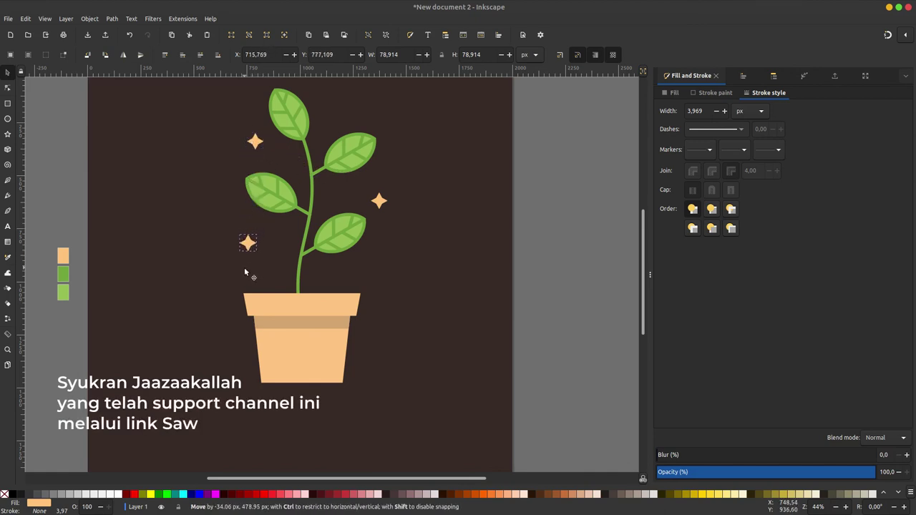
mouse_move(245, 272)
mouse_down()
mouse_move(268, 265)
mouse_move(362, 115)
mouse_up()
key(ctrl+d)
scroll(392, 165, up, 1)
scroll(401, 134, up, 1)
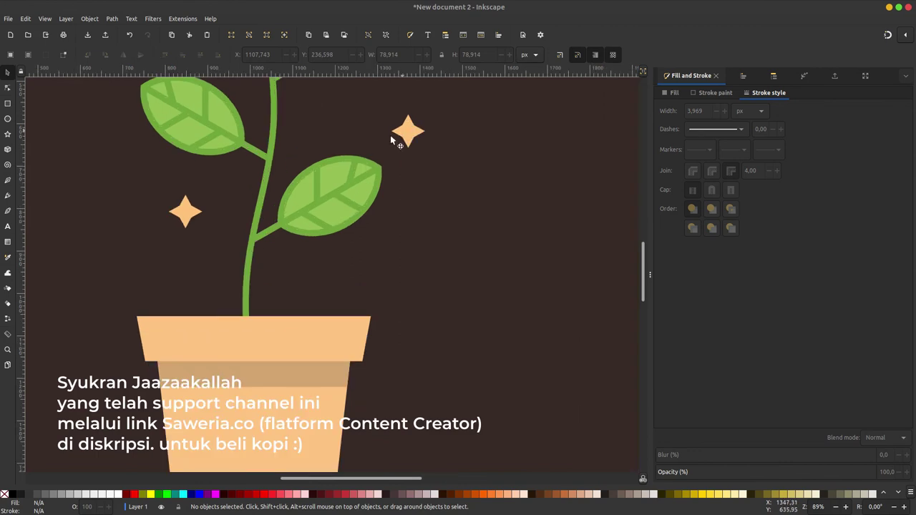
scroll(336, 207, down, 1)
scroll(358, 215, down, 3)
scroll(358, 214, left, 2)
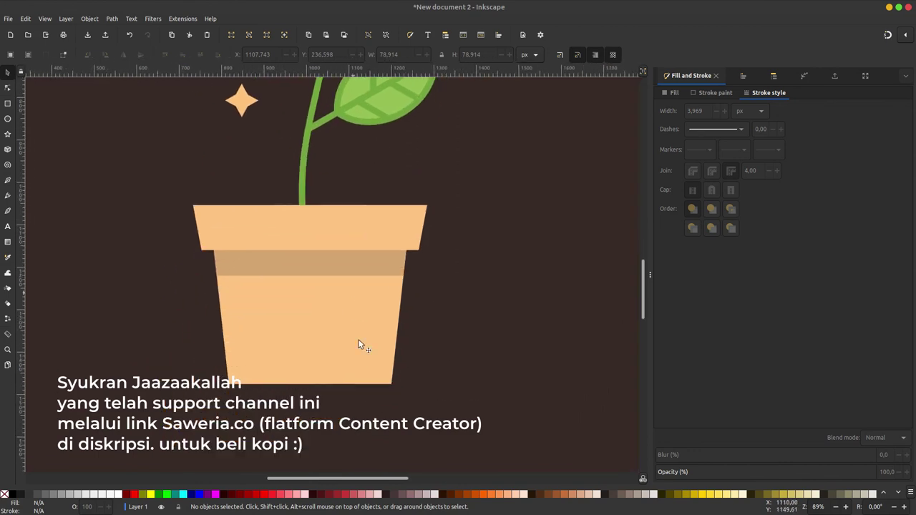
click(327, 212)
scroll(327, 213, up, 2)
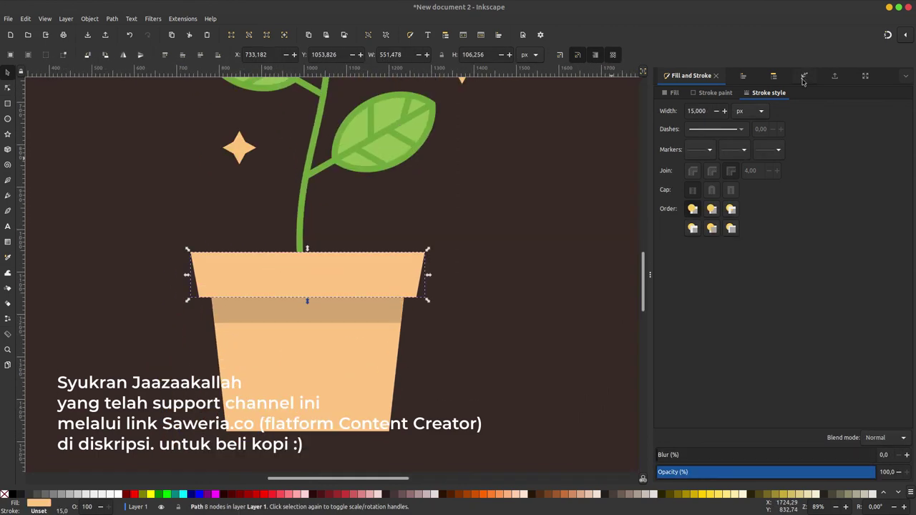
Add a Corners (Fillet/Chamfer) effect to the rim and round all four of its corners.
click(804, 76)
click(664, 467)
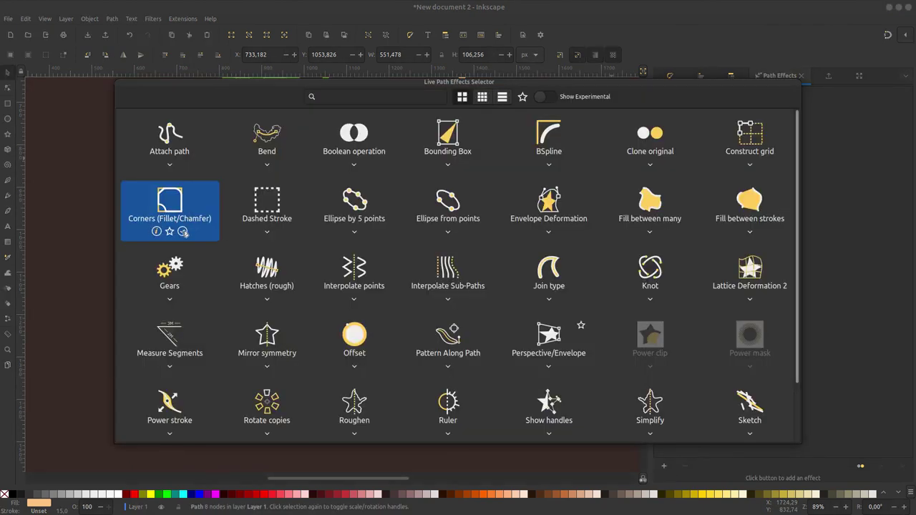
key(Escape)
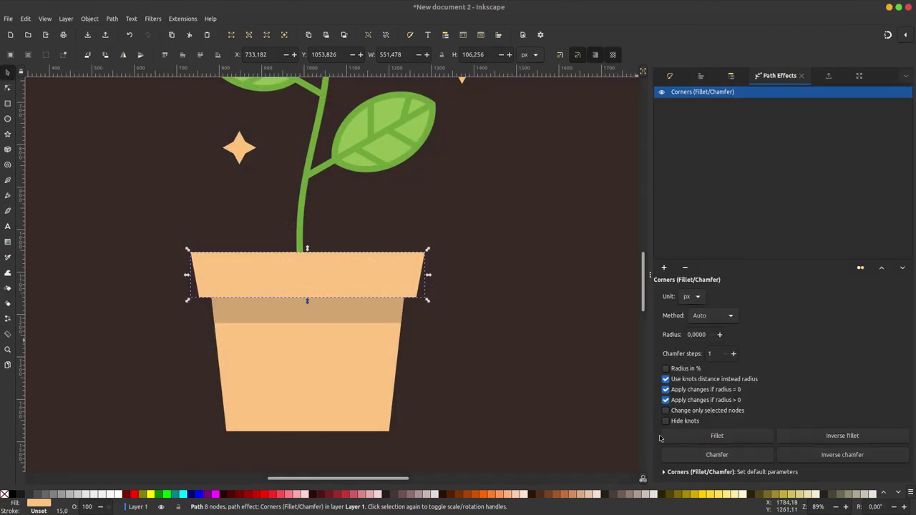
click(9, 88)
drag(149, 229, 225, 313)
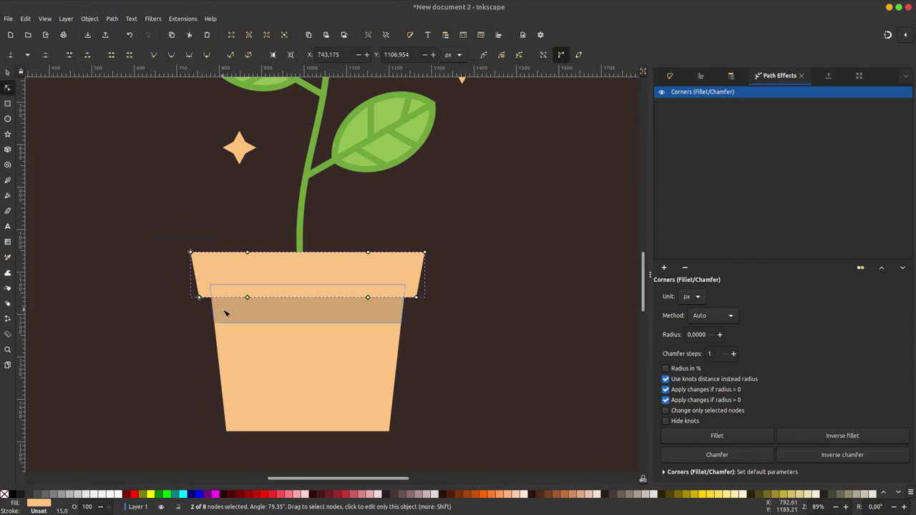
drag(464, 234, 409, 328)
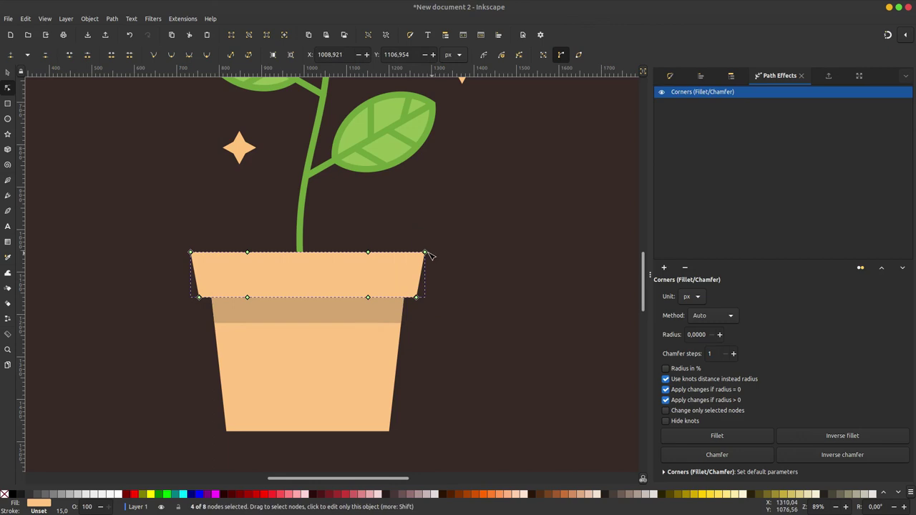
drag(421, 299, 427, 293)
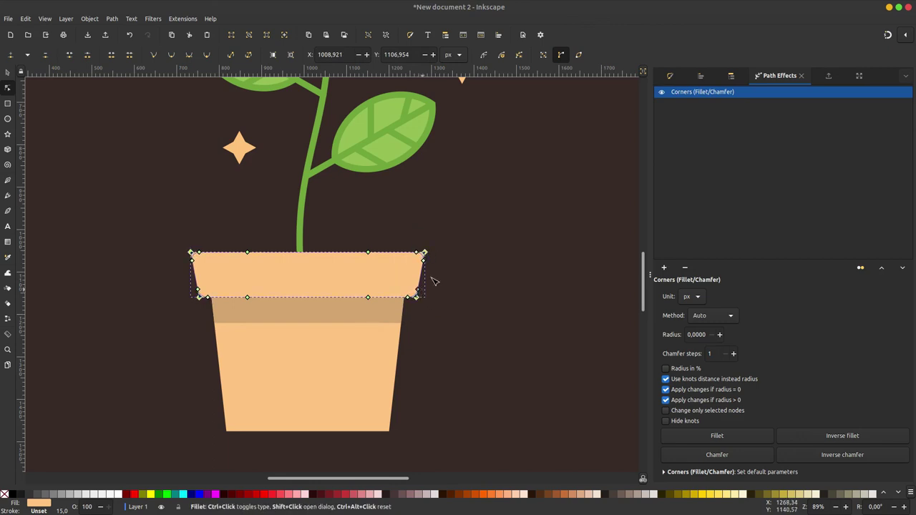
Add a Corners (Fillet/Chamfer) effect to the pot body and round its two bottom corners.
click(326, 385)
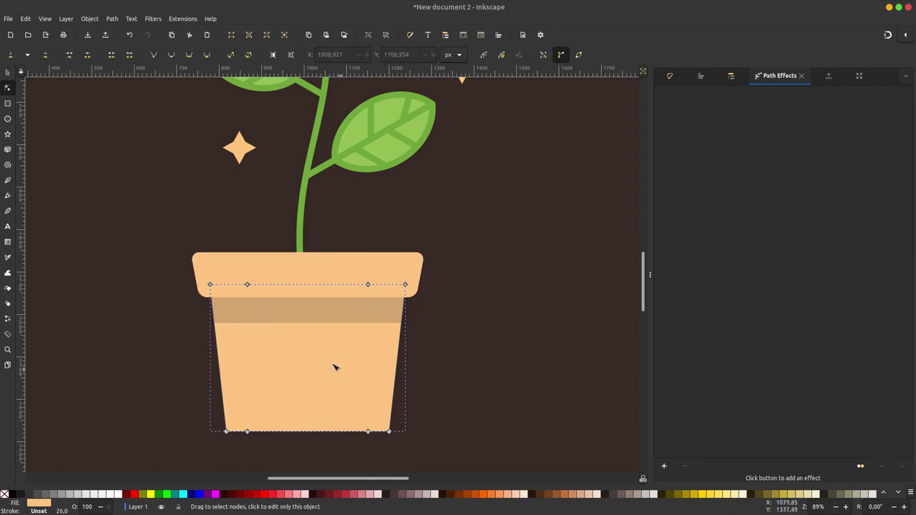
click(664, 466)
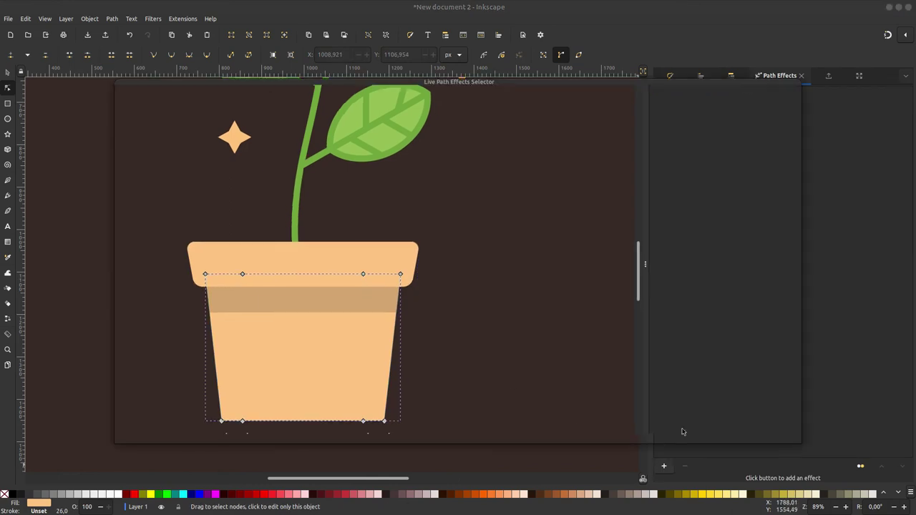
click(187, 235)
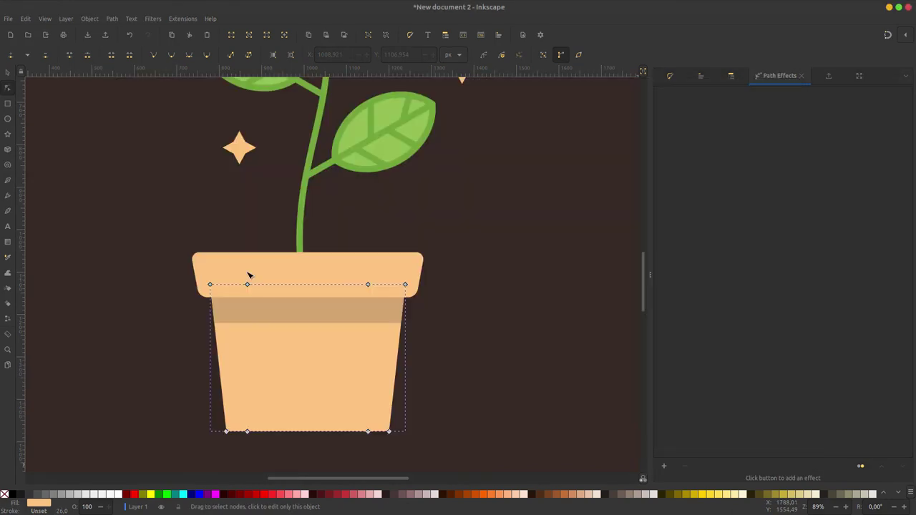
drag(449, 389, 383, 458)
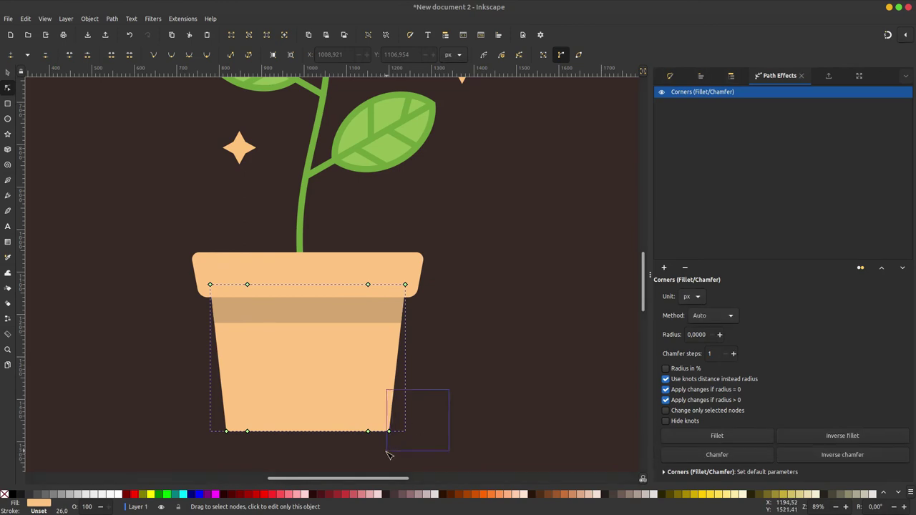
drag(200, 406, 239, 442)
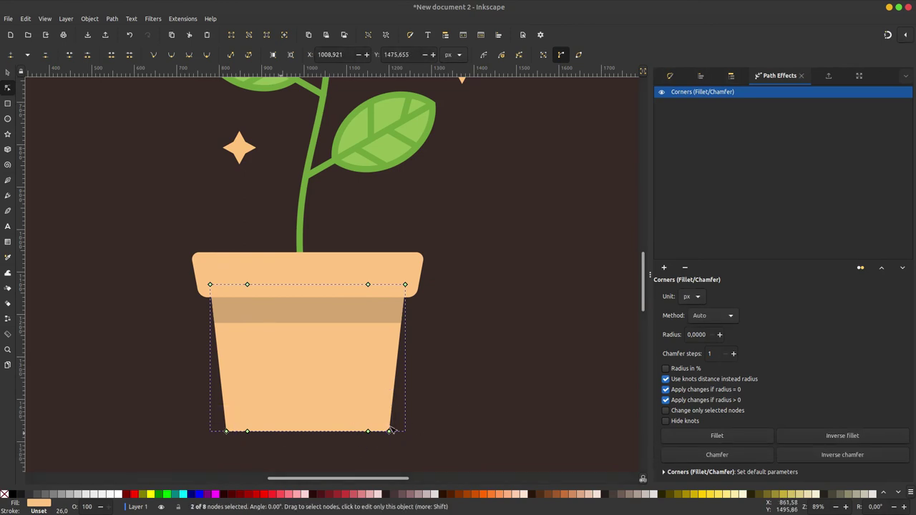
drag(394, 432, 393, 421)
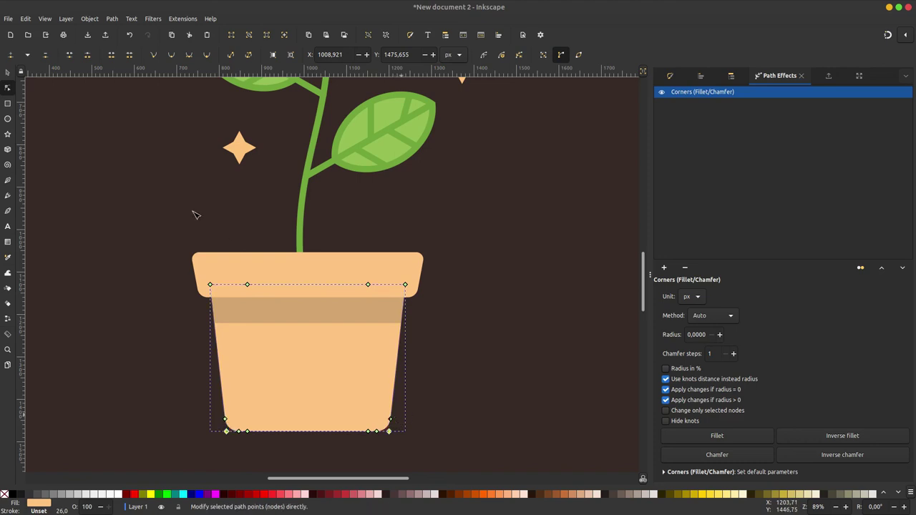
click(8, 73)
click(83, 109)
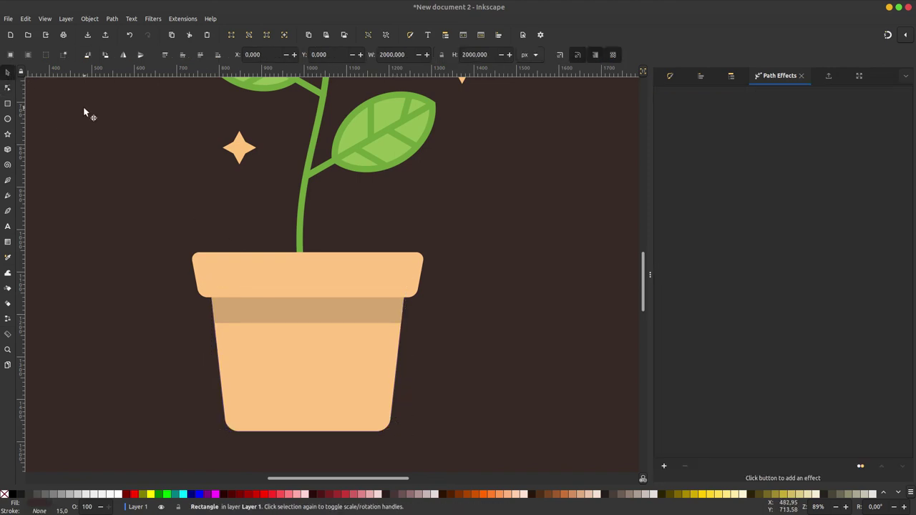
Zoom out twice so the full dark brown page with pot, stem and sparkles shows.
key(minus)
key(minus)
key(minus)
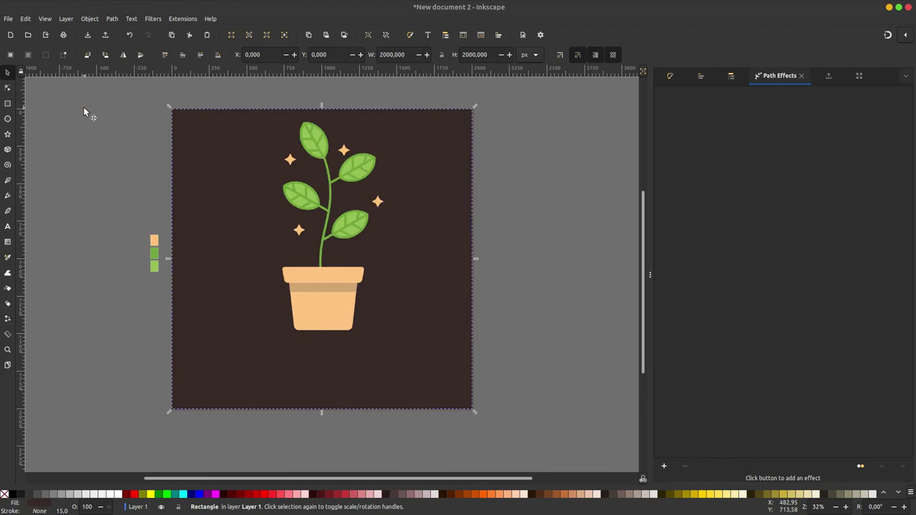
key(minus)
scroll(361, 236, down, 1)
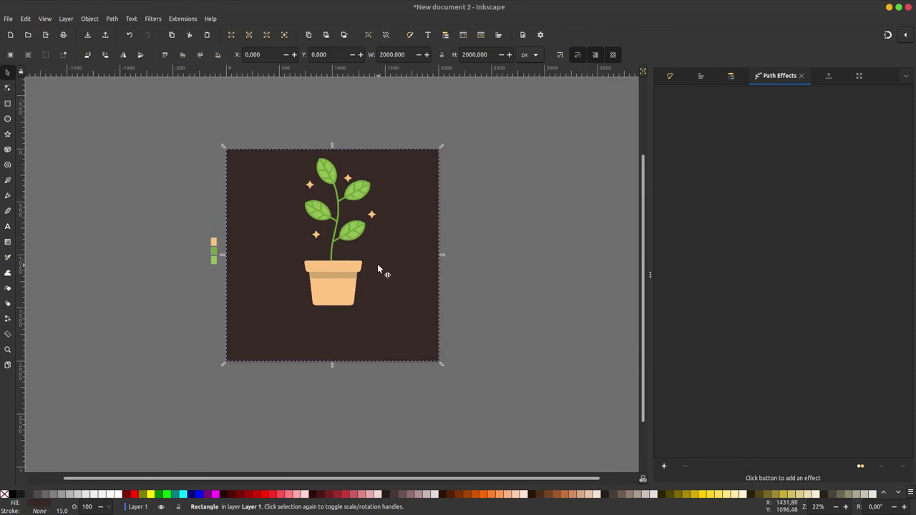